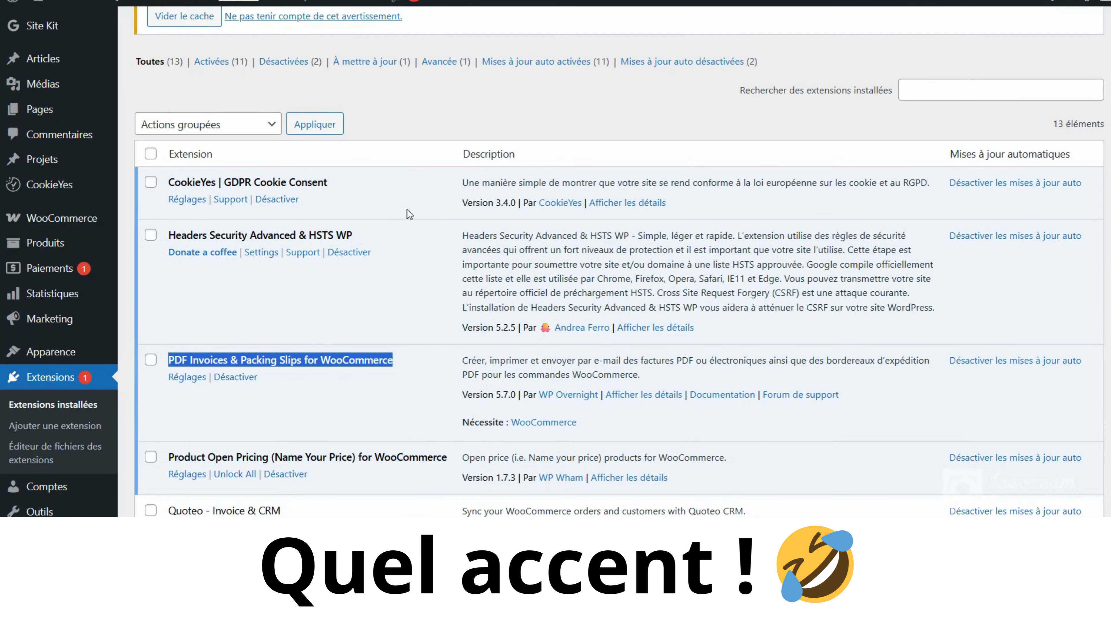
Search the extensions available to add for "PDF Invoices & Packing Slips for WooCommerce"
scroll(295, 287, up, 2)
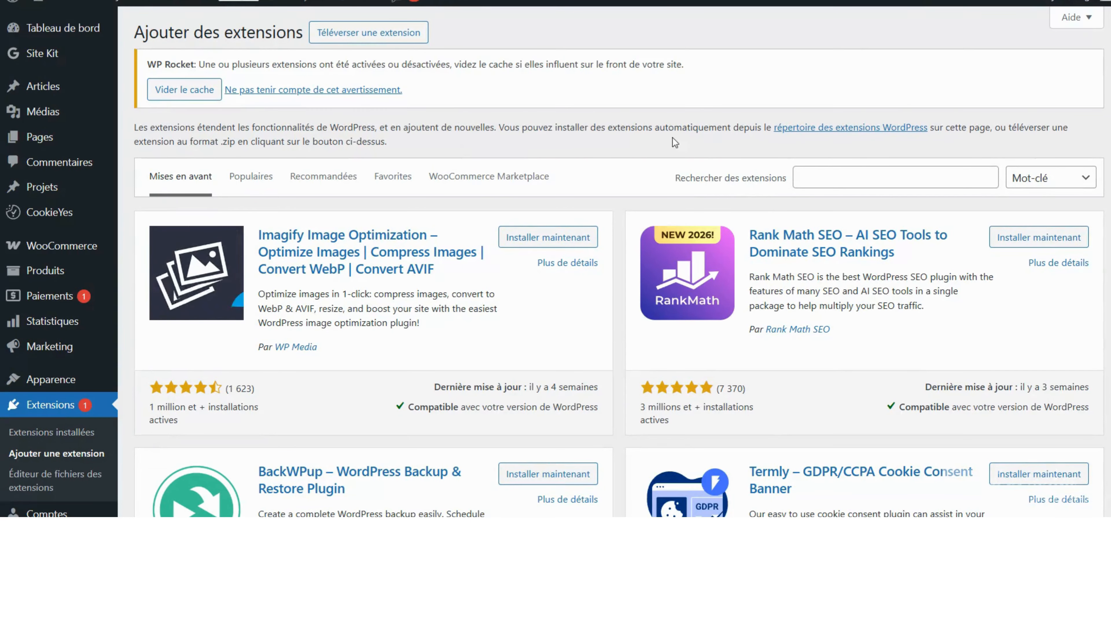
click(852, 176)
text(PDF Invoices & Packing Slips for WooCommerce)
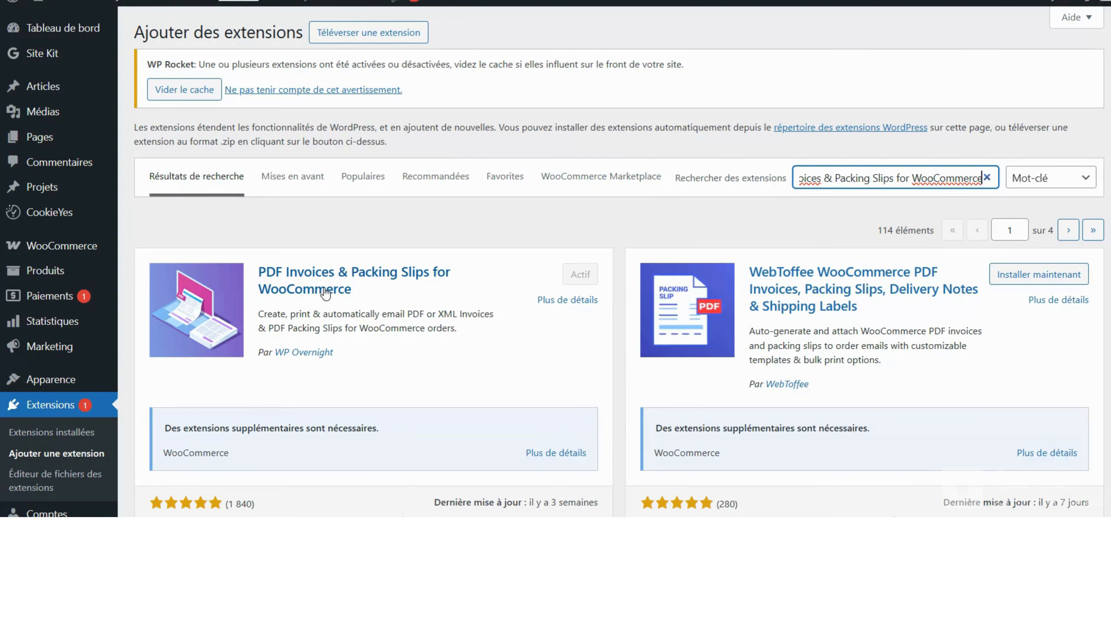
scroll(307, 324, down, 2)
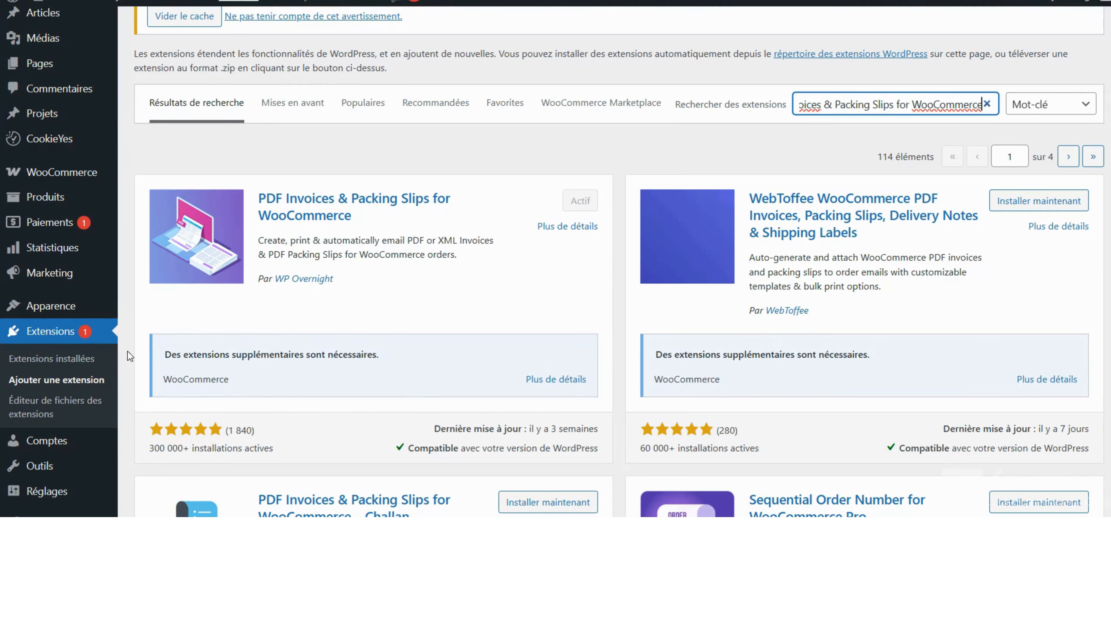
Open WooCommerce's Factures PDF settings and review the display settings, including paper size, template, ink-saving mode and test mode
mouse_move(63, 172)
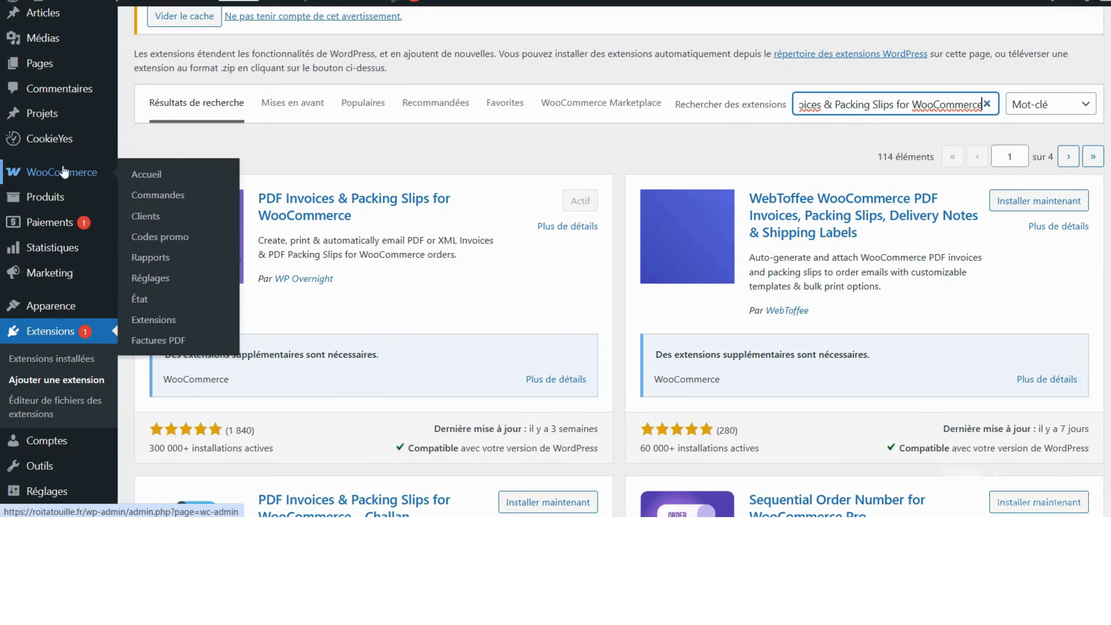
click(193, 337)
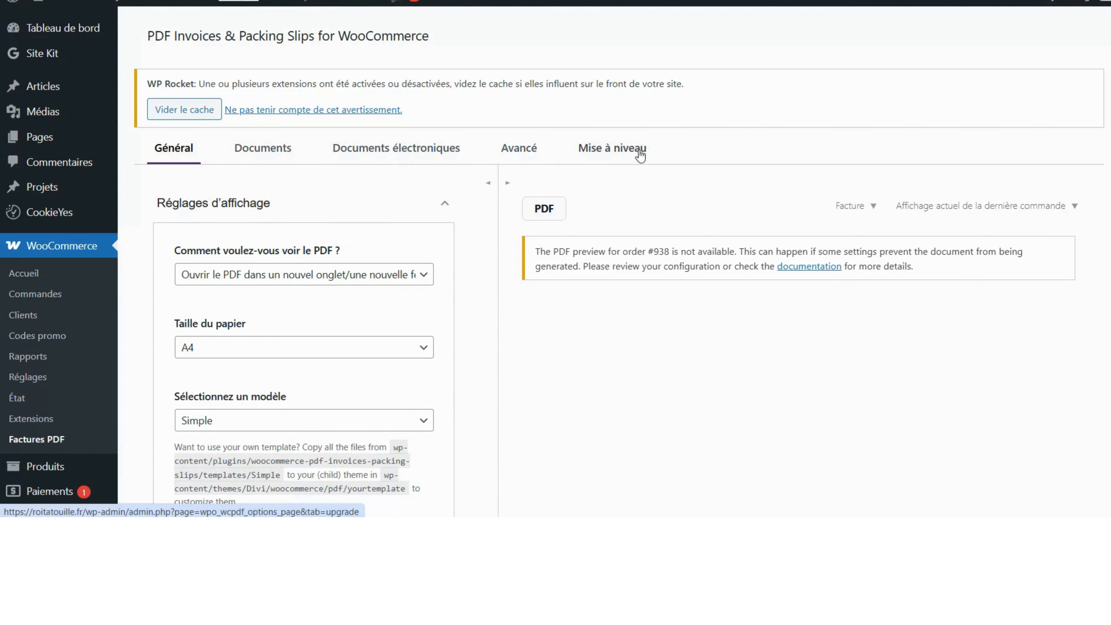
scroll(270, 221, down, 2)
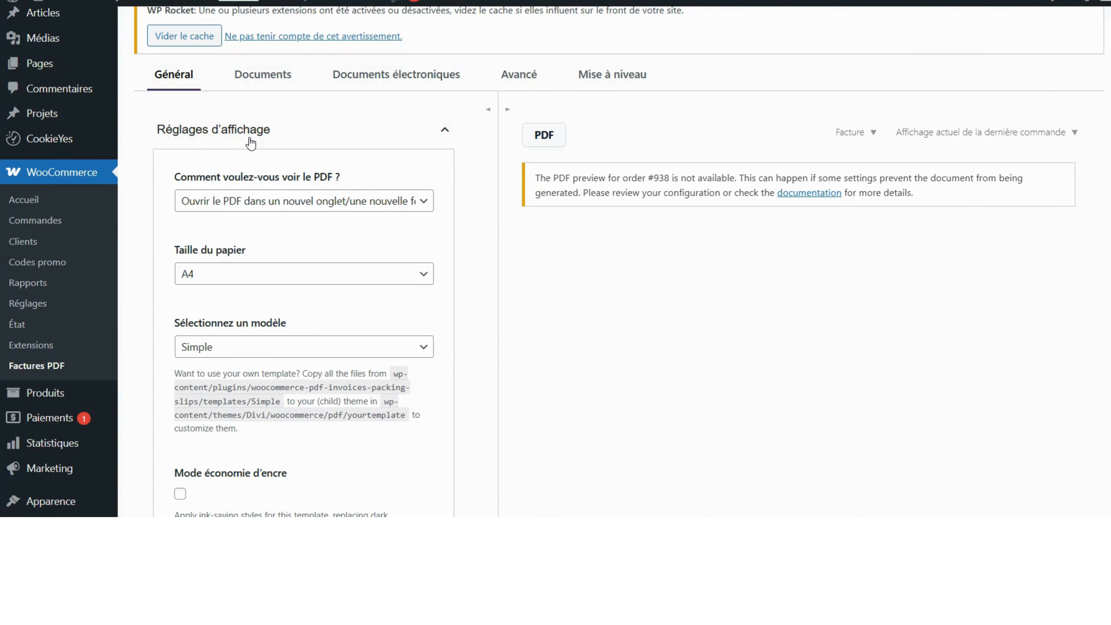
scroll(251, 143, down, 2)
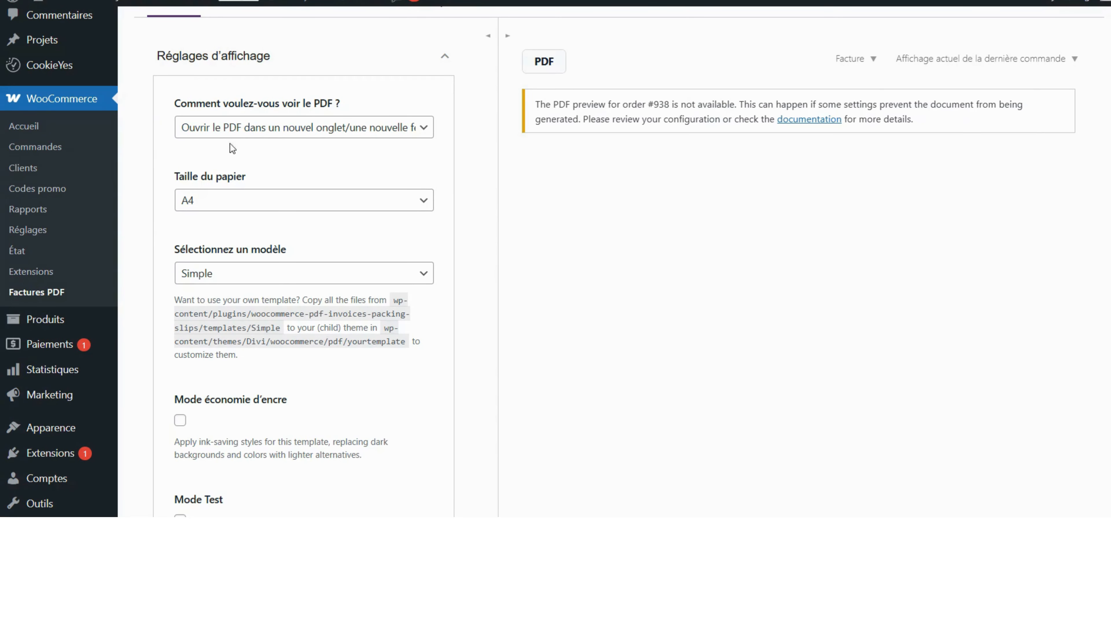
drag(142, 51, 272, 63)
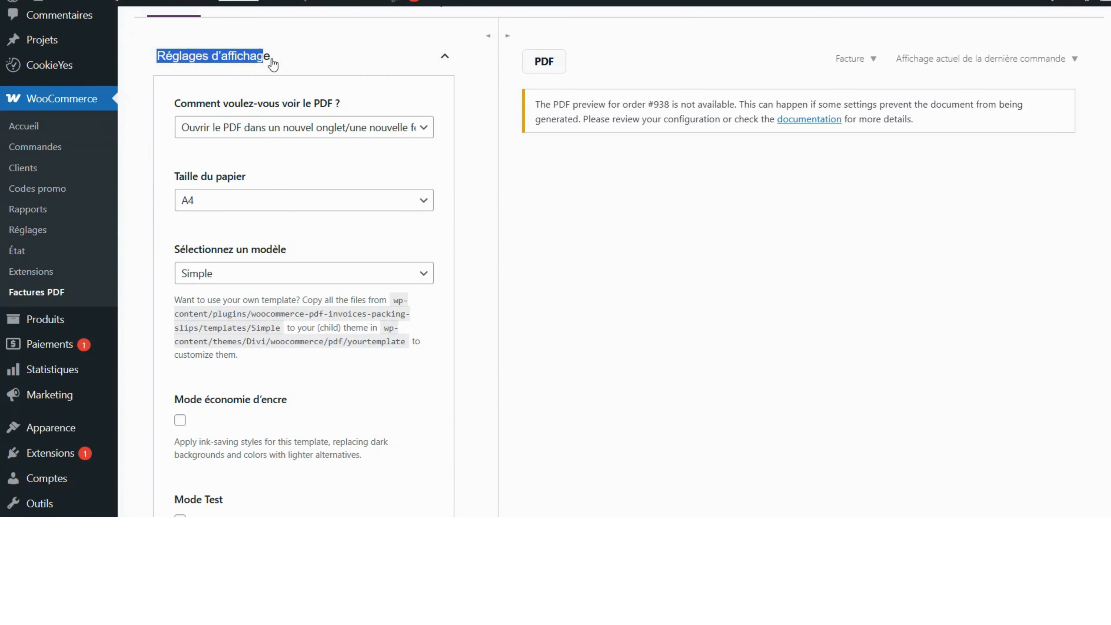
scroll(297, 112, down, 7)
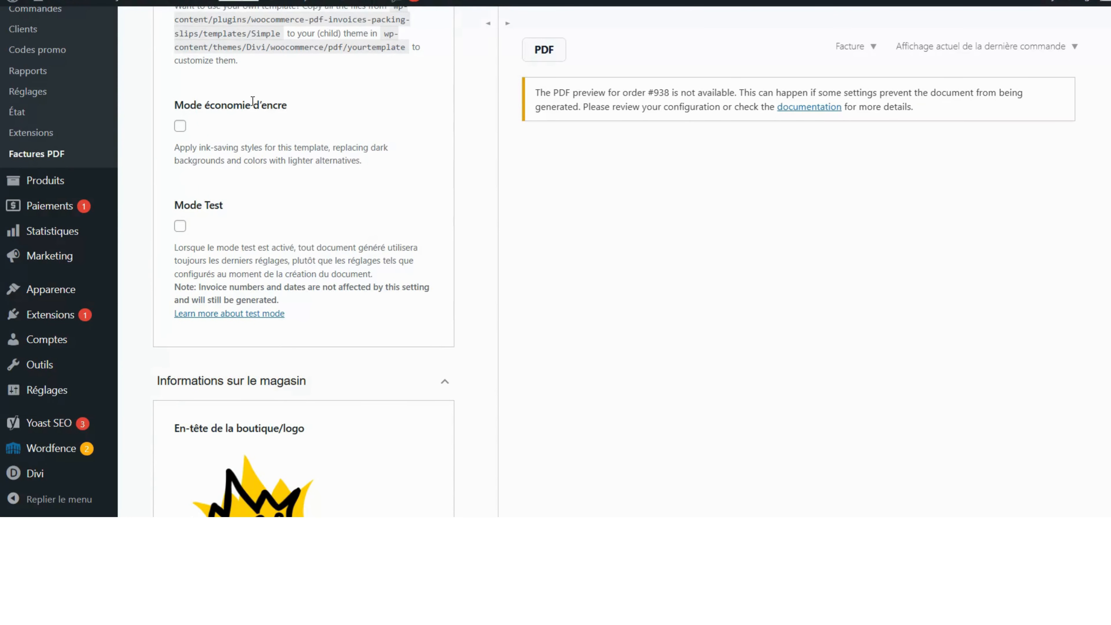
scroll(312, 218, down, 2)
scroll(322, 181, up, 1)
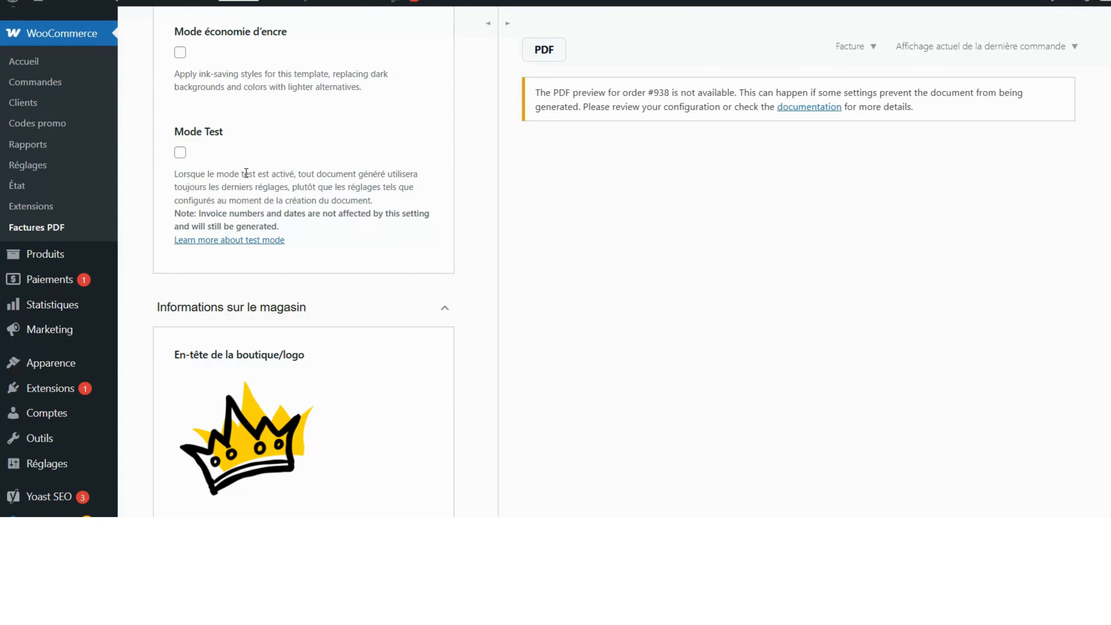
Examine the shop information settings for the invoice: logo, logo height, shop name and address fields
scroll(332, 250, down, 5)
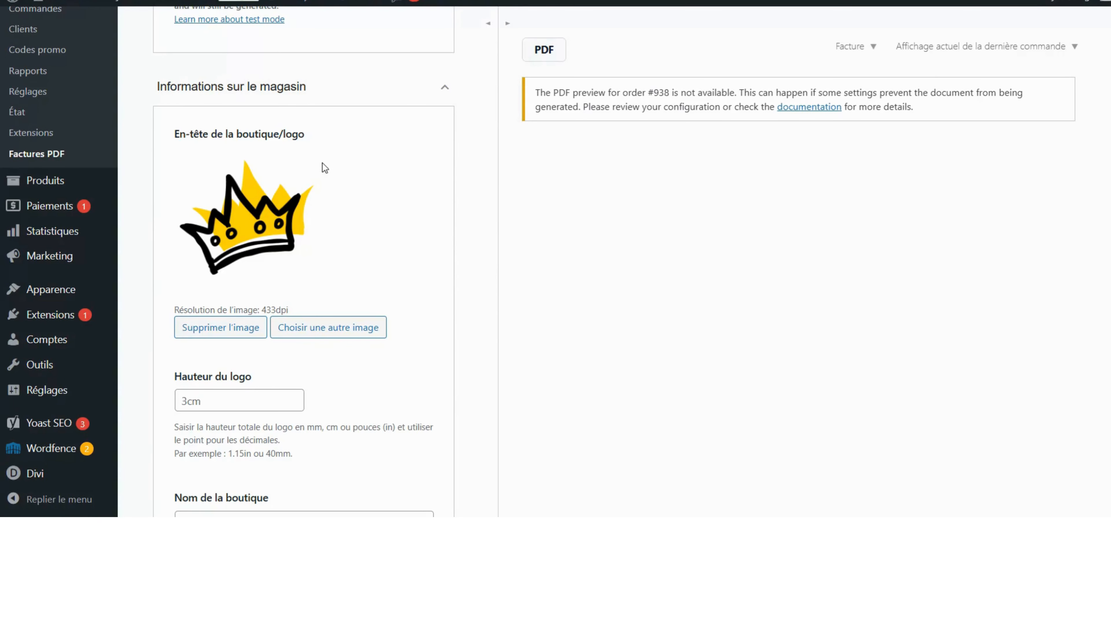
scroll(306, 254, down, 2)
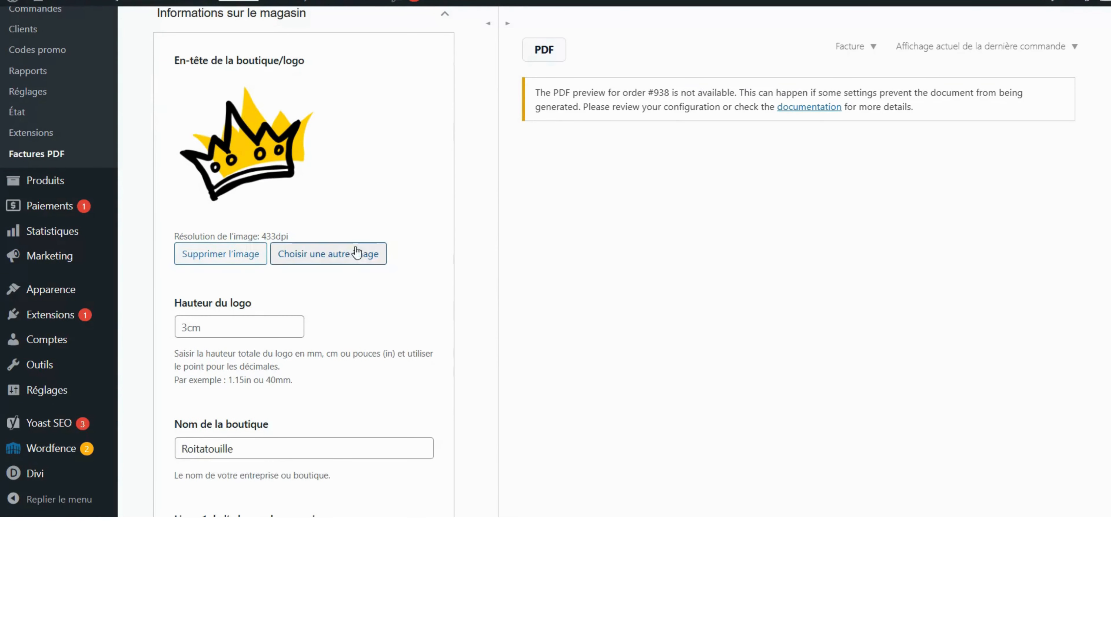
scroll(356, 252, down, 2)
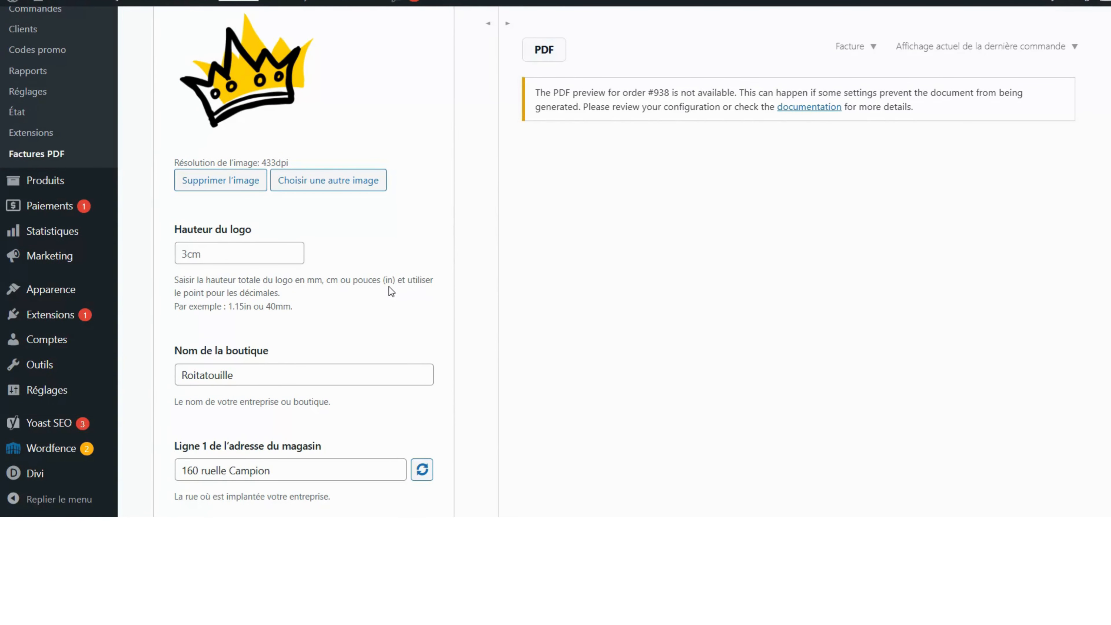
scroll(387, 287, down, 2)
scroll(389, 287, down, 2)
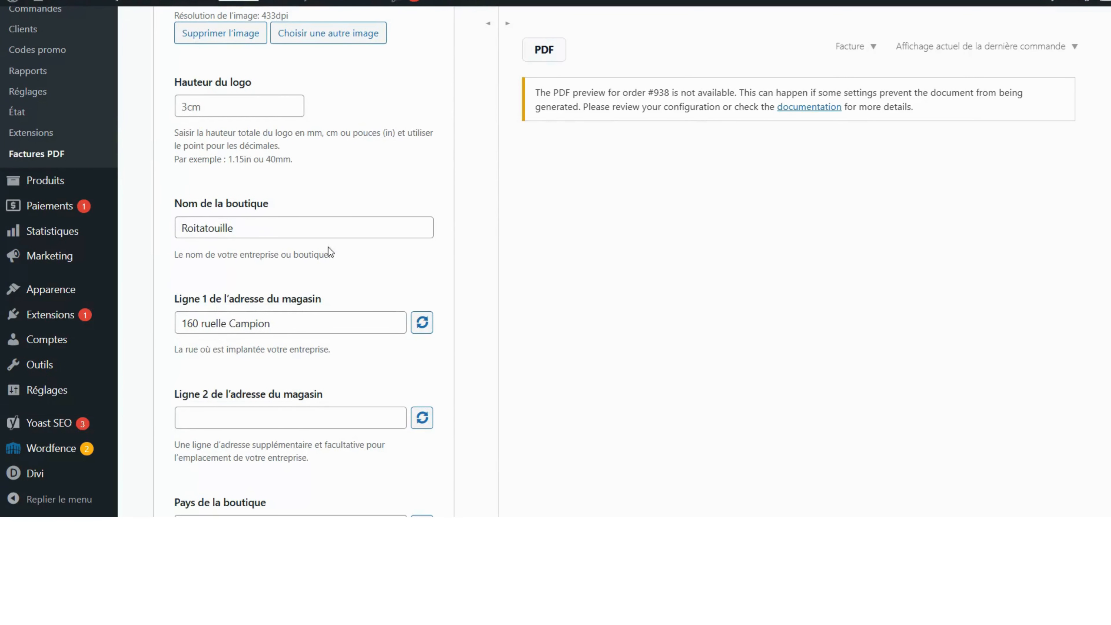
scroll(337, 258, down, 6)
scroll(323, 221, down, 8)
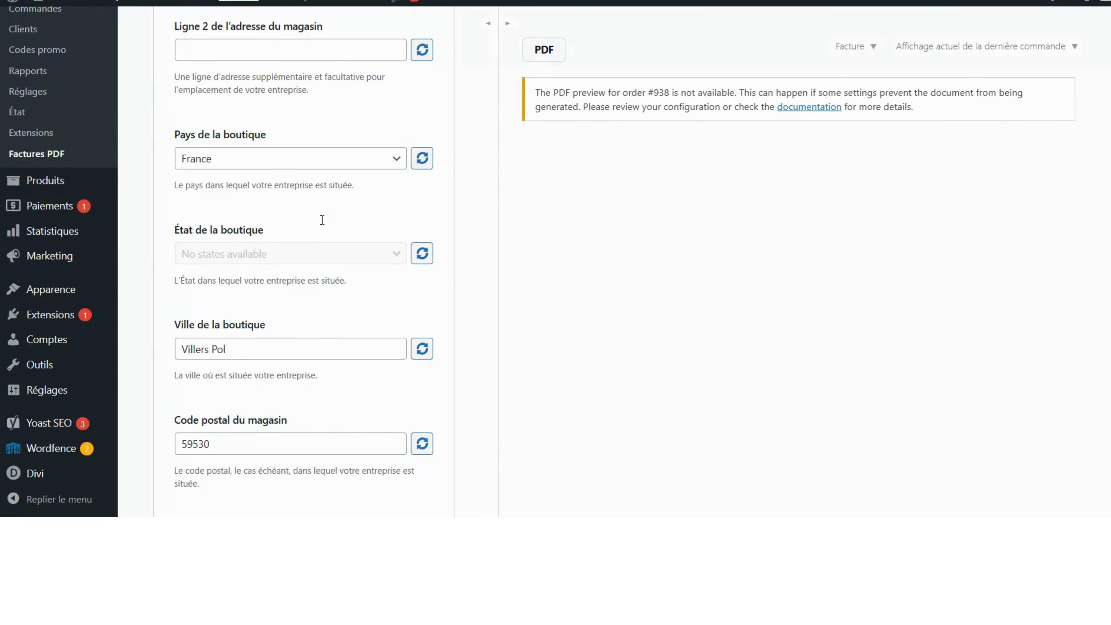
scroll(402, 318, down, 8)
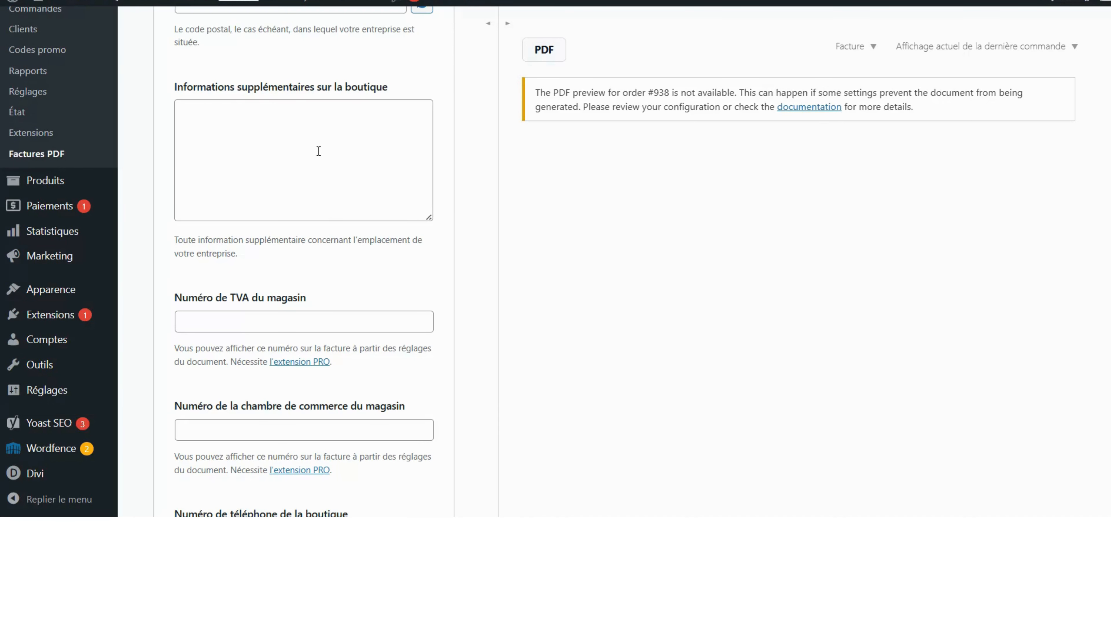
Examine the shop's VAT, chamber of commerce, phone, e-mail and footer fields, along with the advanced formatting options
scroll(348, 289, down, 2)
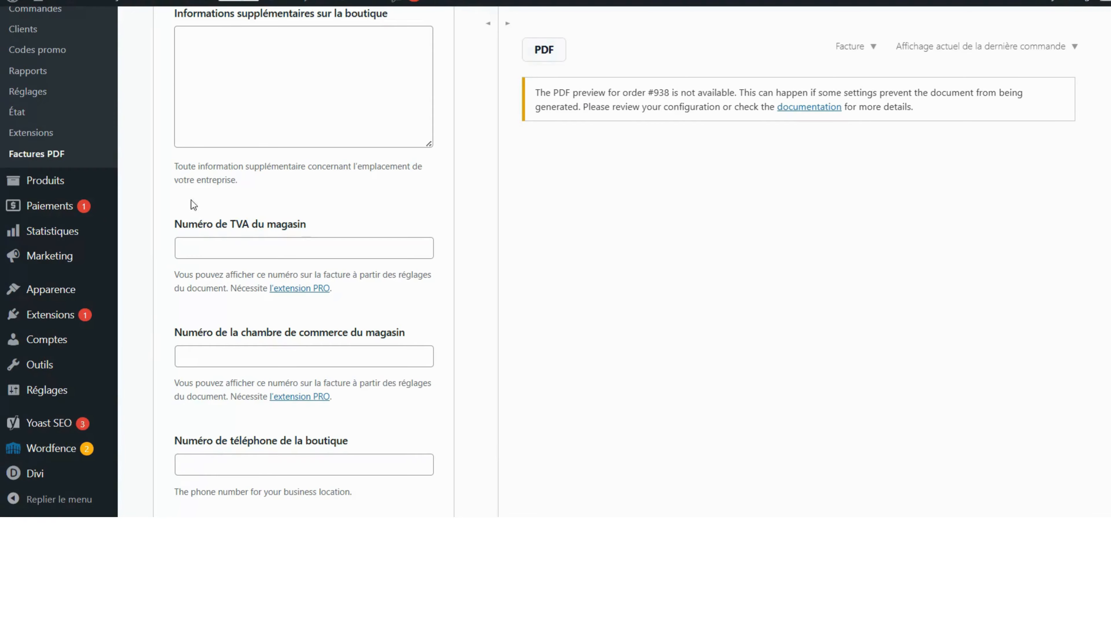
scroll(303, 234, down, 4)
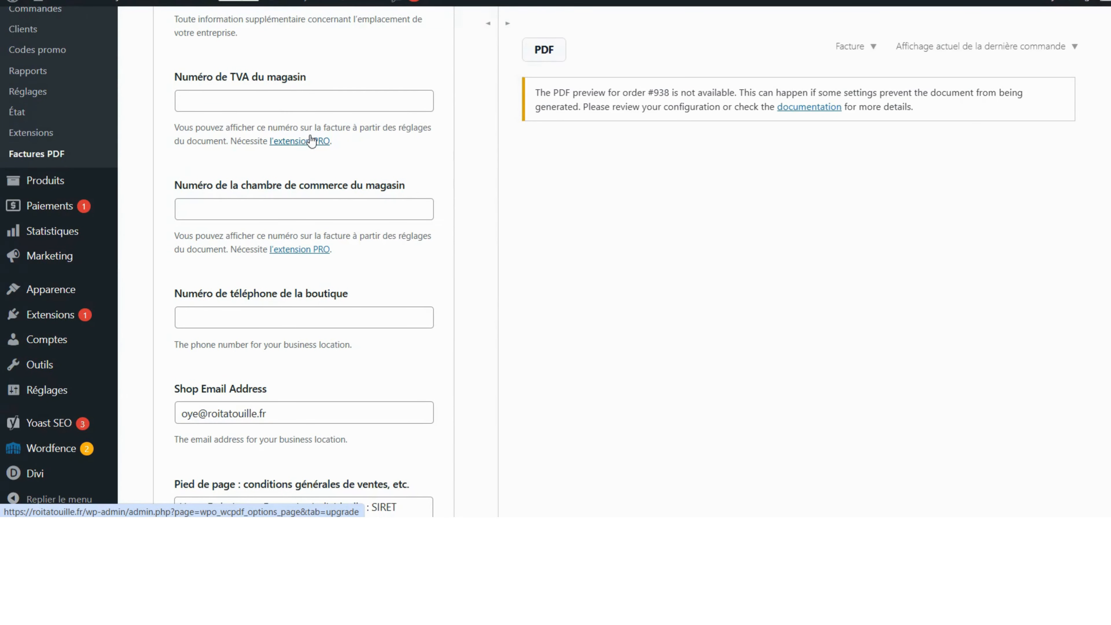
scroll(315, 139, down, 4)
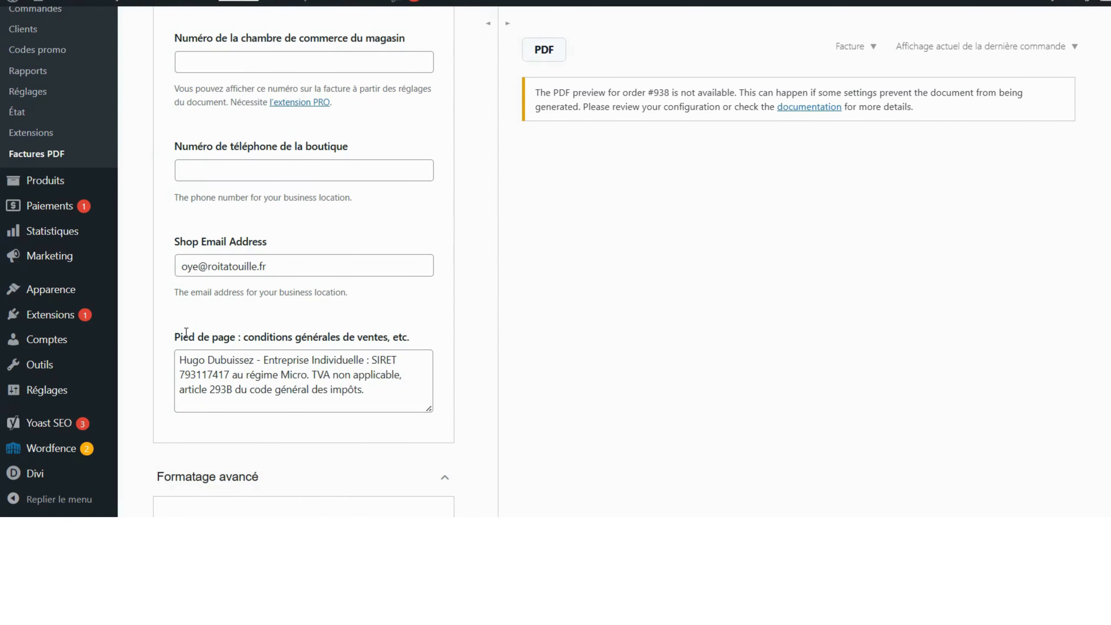
drag(171, 337, 410, 335)
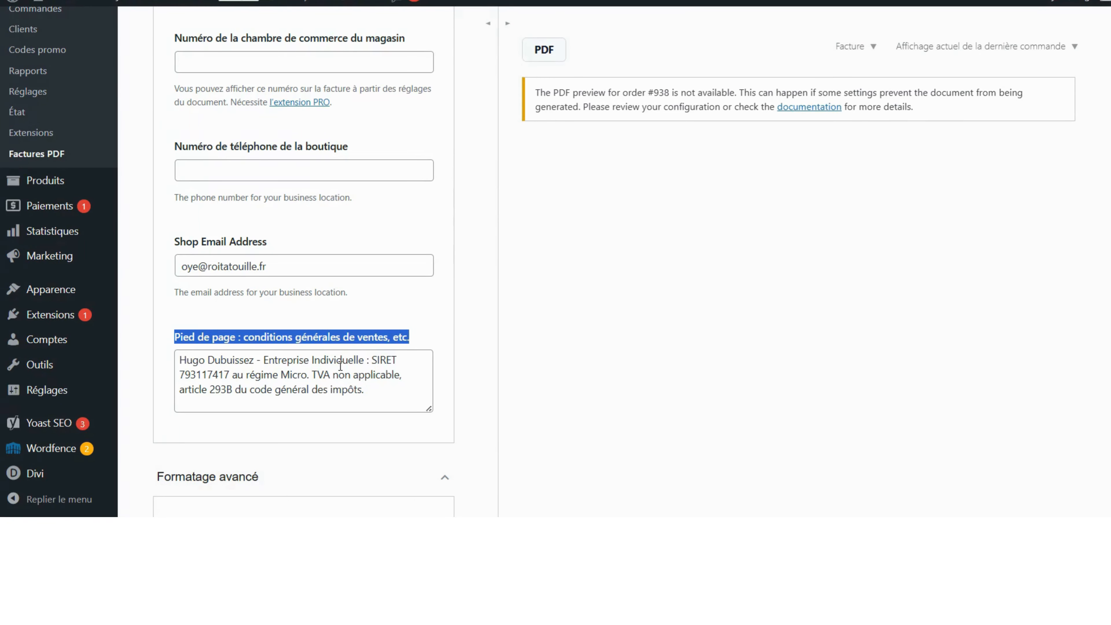
scroll(338, 350, down, 4)
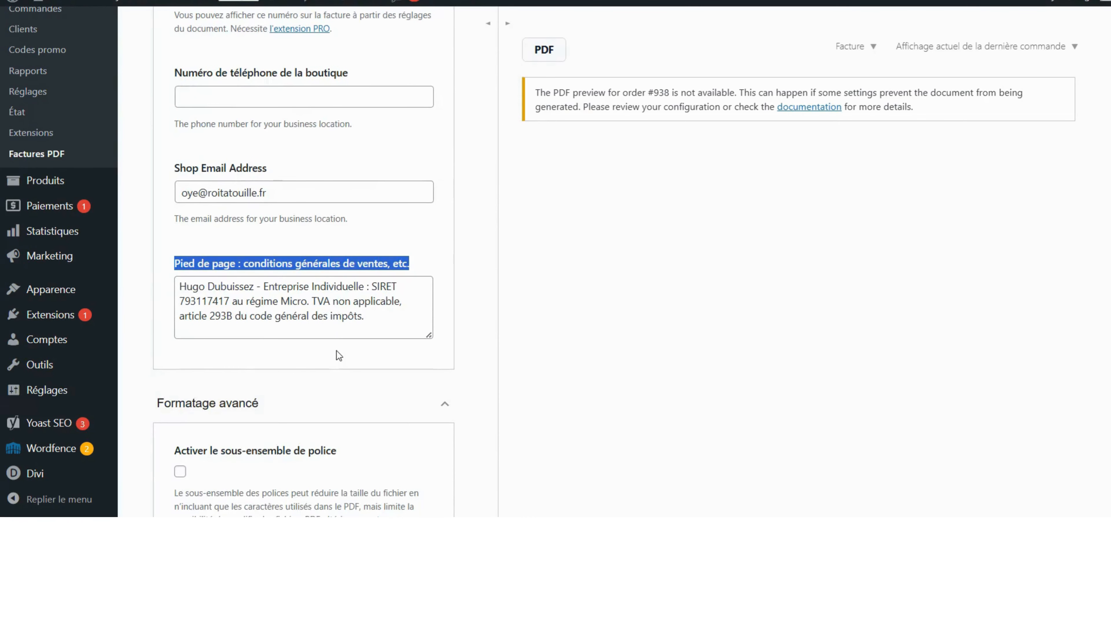
scroll(337, 351, down, 5)
scroll(337, 351, down, 9)
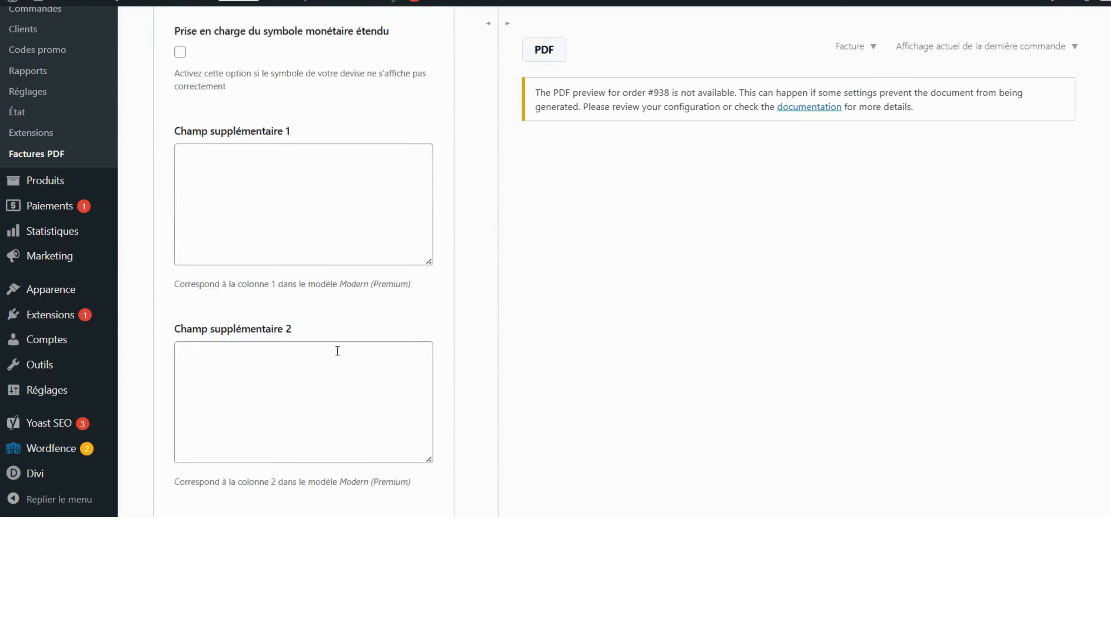
Go back to the display settings and choose an order to generate the PDF invoice preview
scroll(336, 351, up, 11)
scroll(337, 349, up, 20)
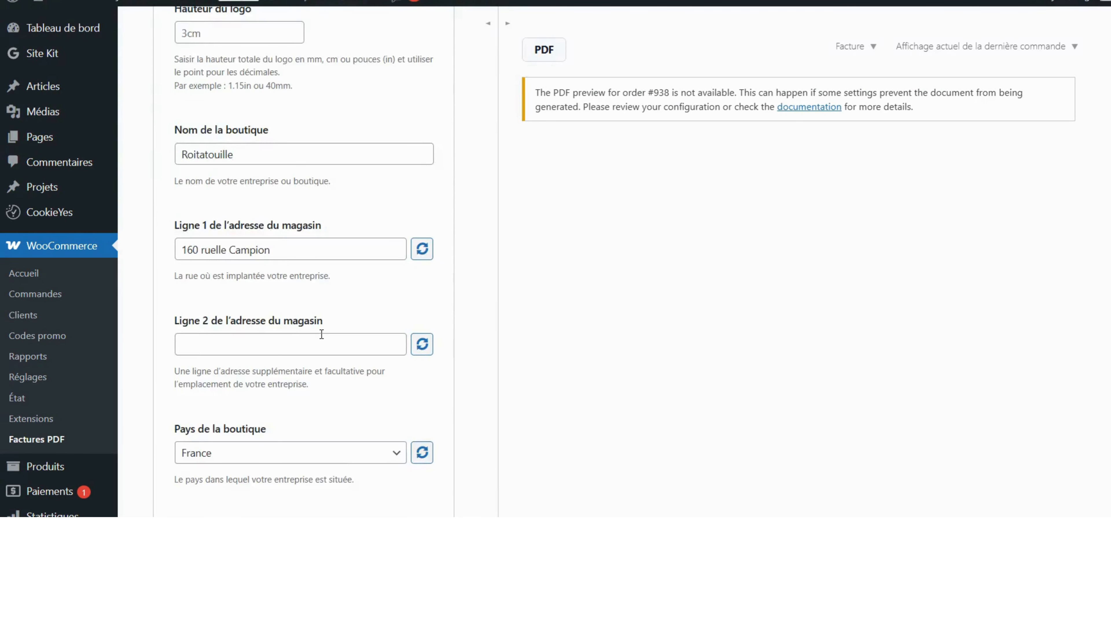
scroll(321, 339, up, 4)
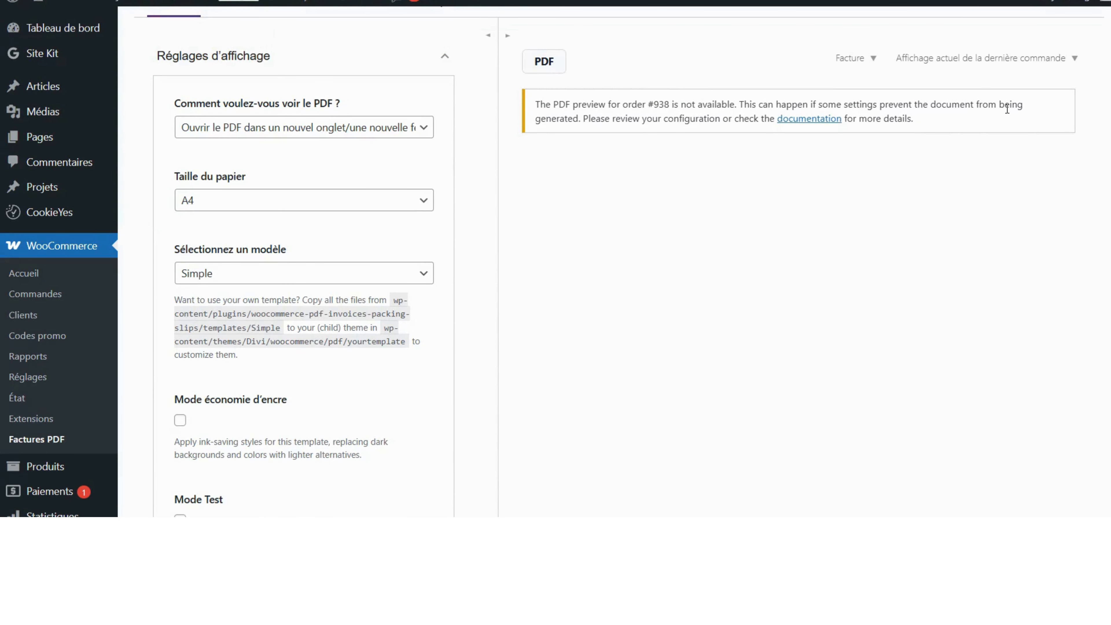
click(1030, 59)
click(1026, 73)
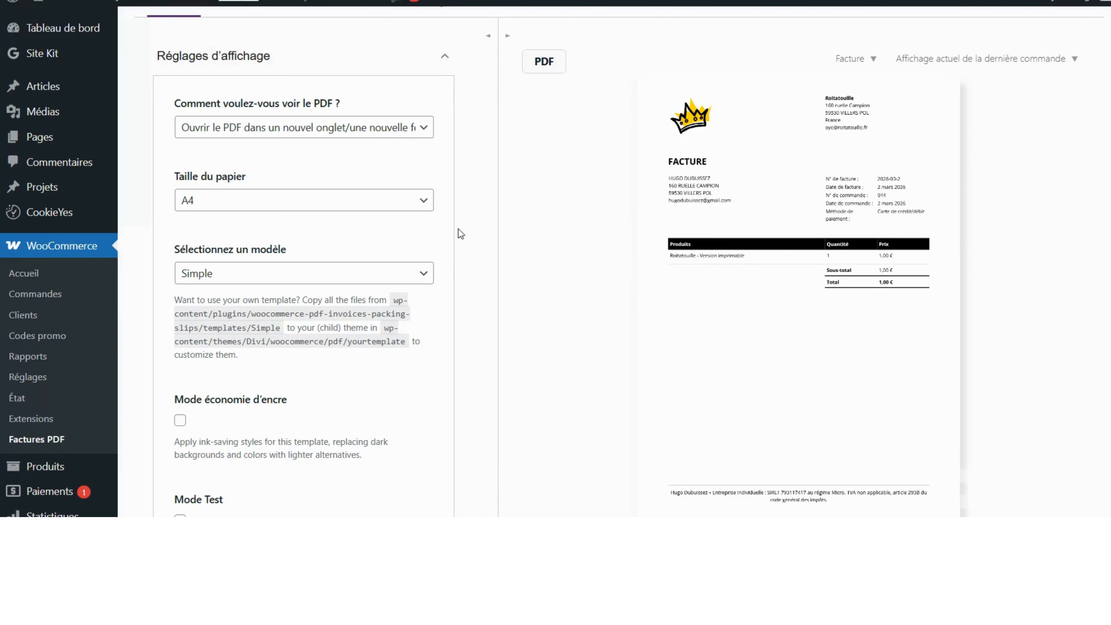
Open the Documents settings and review which order e-mails the invoice is attached to
scroll(459, 228, up, 2)
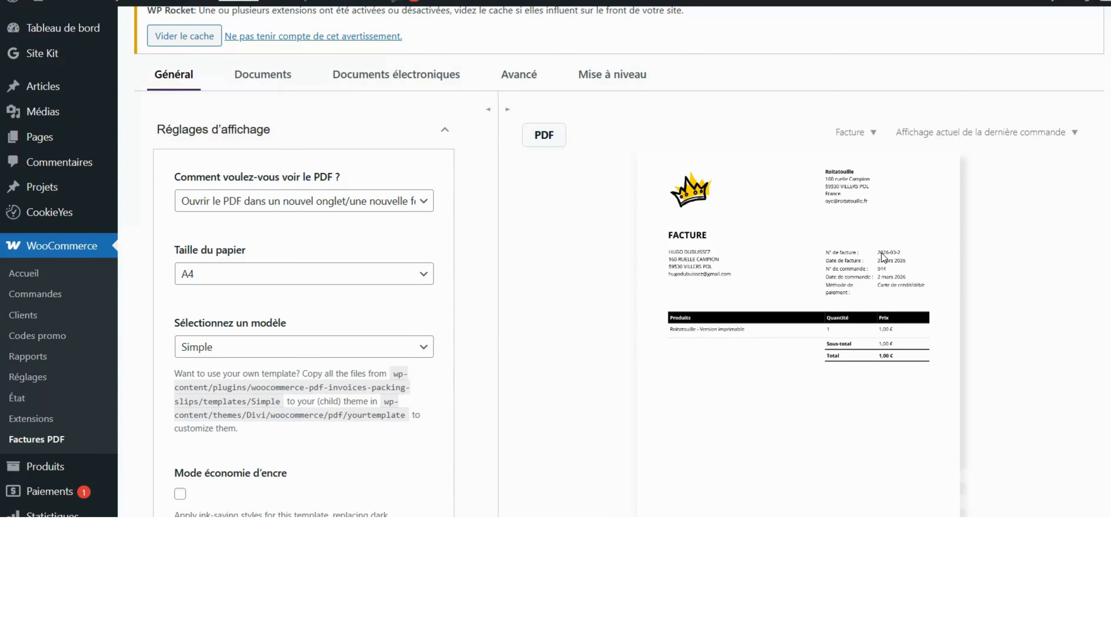
click(253, 92)
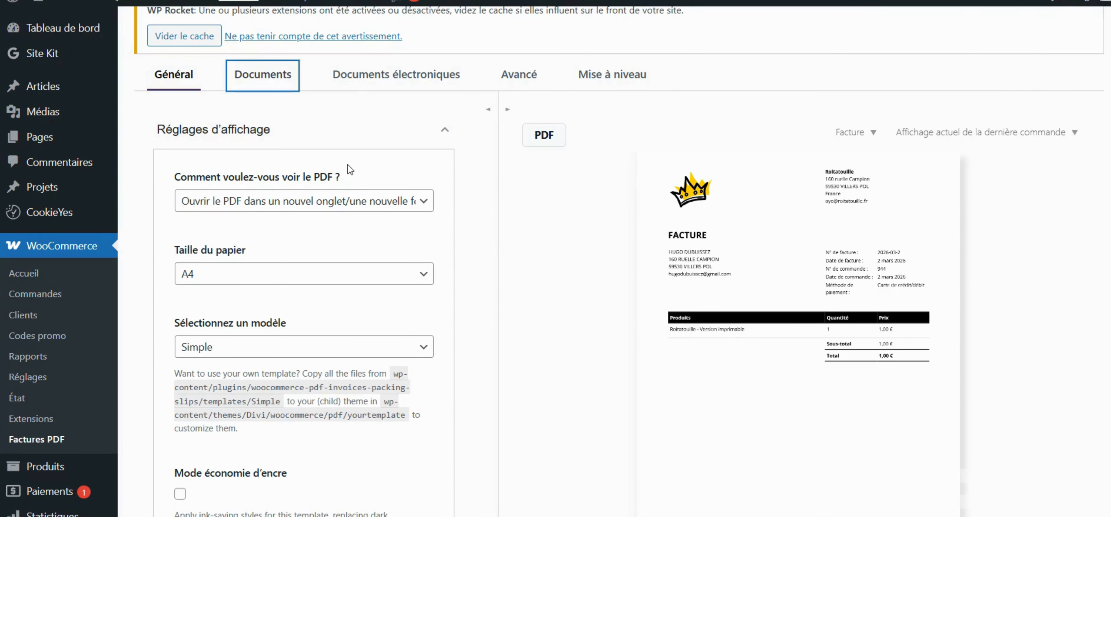
scroll(388, 174, down, 5)
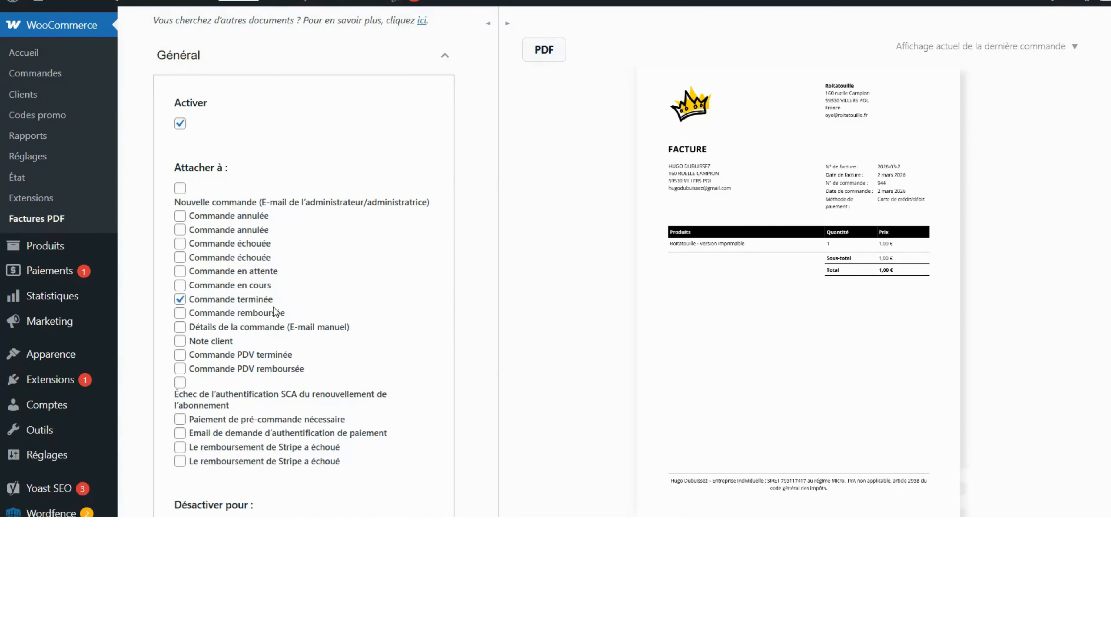
scroll(314, 306, down, 3)
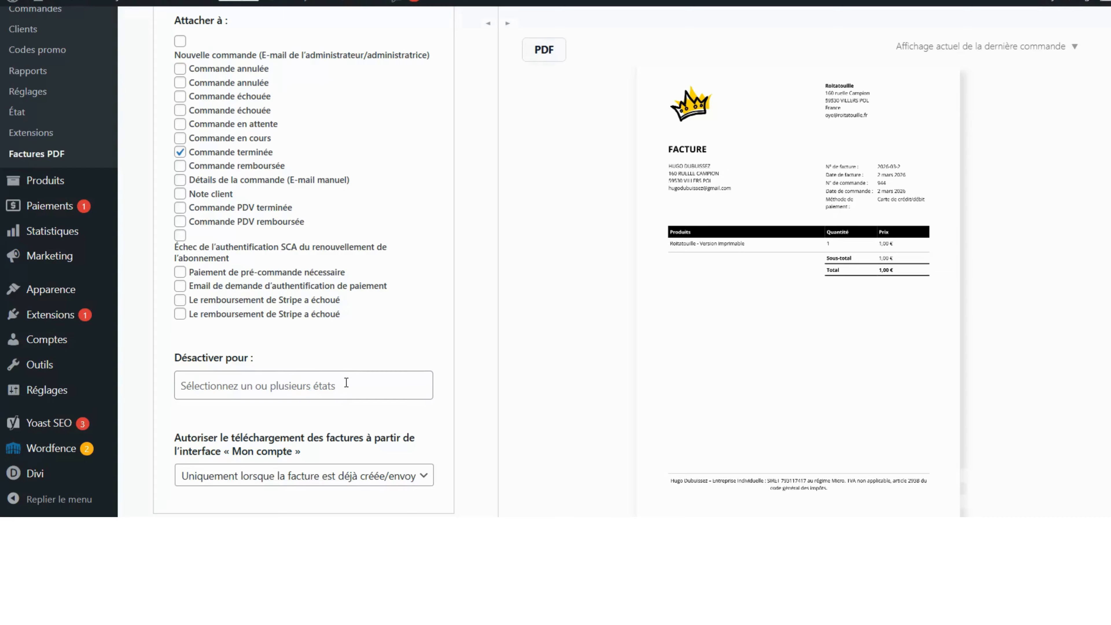
scroll(348, 324, up, 3)
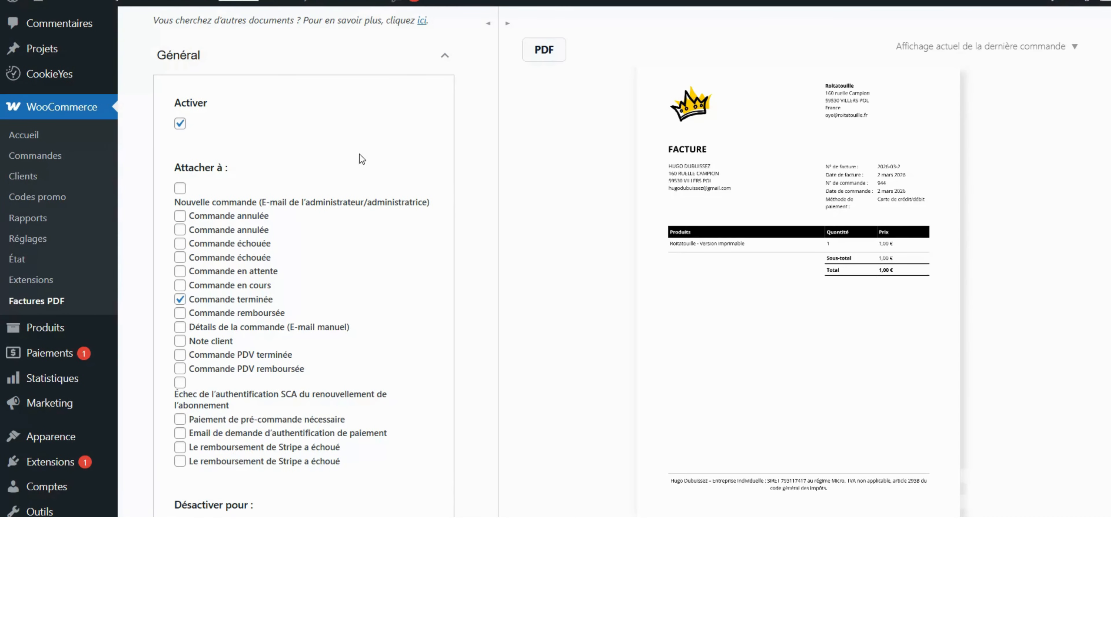
Examine the invoice's document details, including the next invoice number and the year-month prefix in the number format
scroll(361, 163, down, 5)
scroll(360, 163, down, 5)
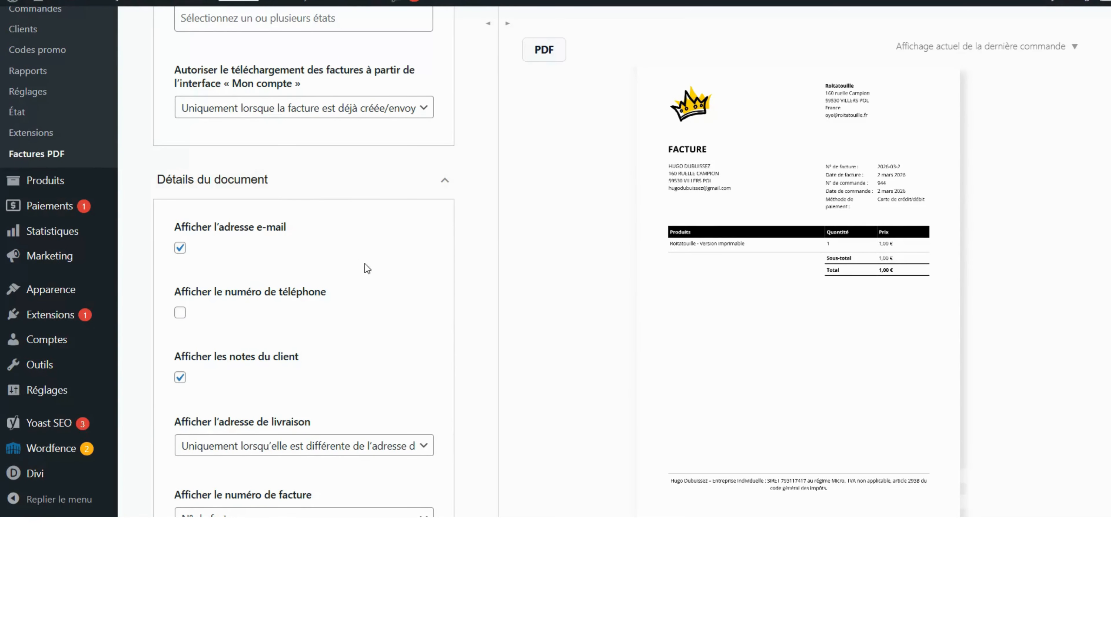
scroll(351, 250, down, 2)
scroll(355, 248, down, 4)
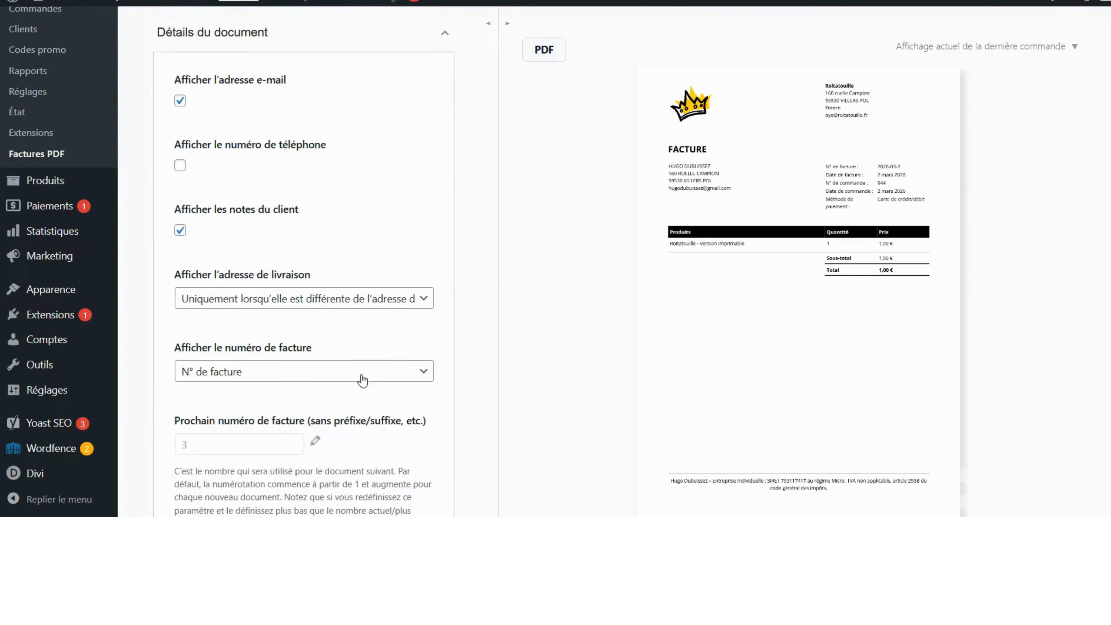
scroll(279, 316, down, 6)
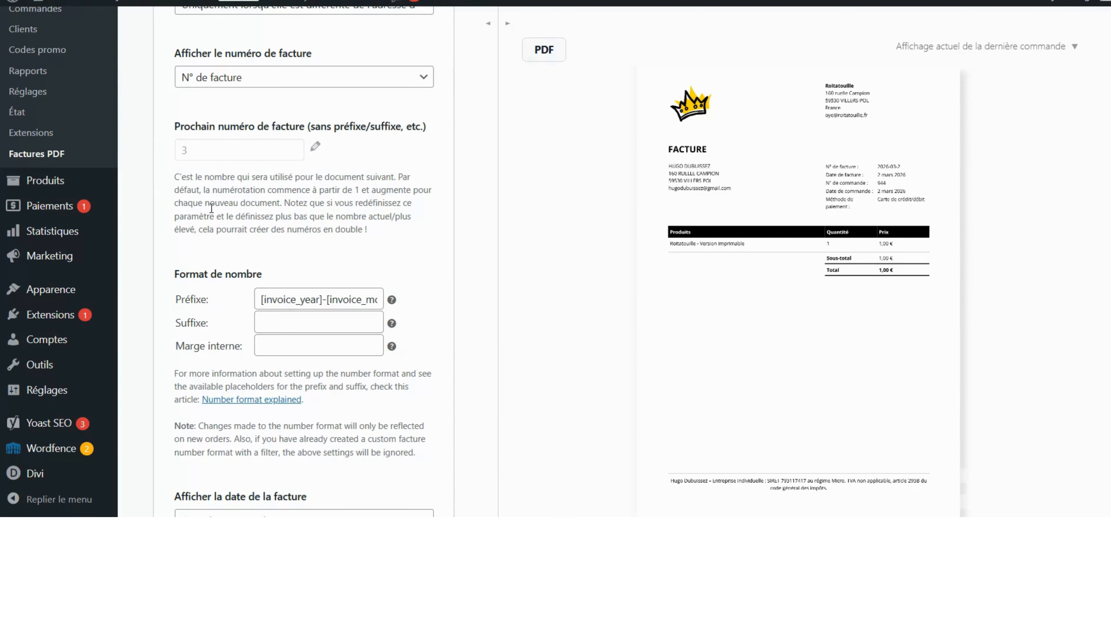
drag(261, 301, 436, 306)
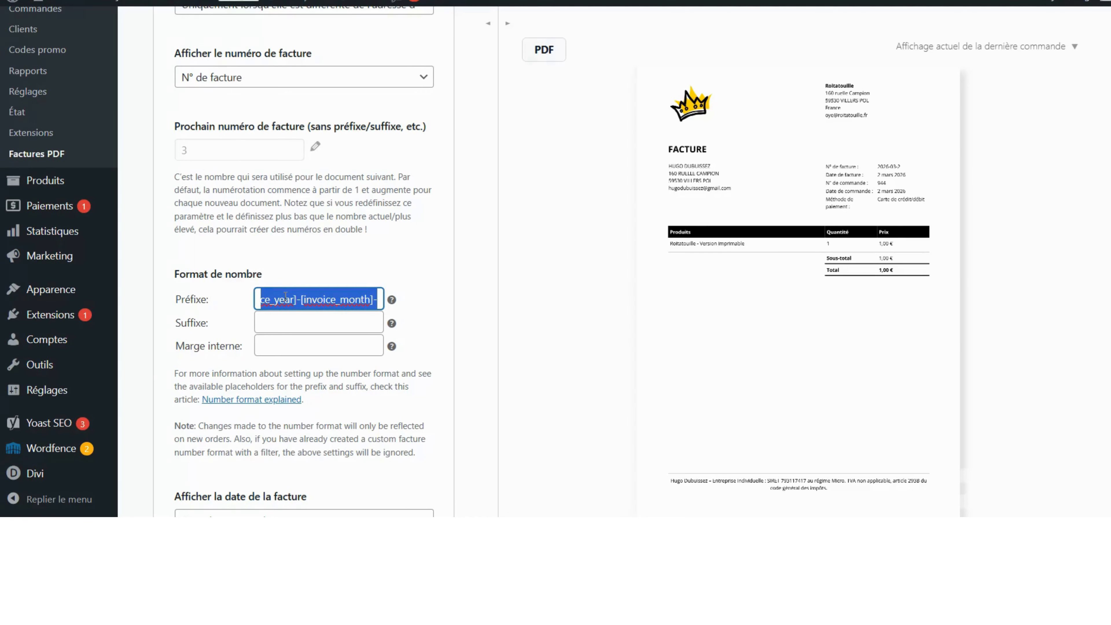
click(290, 306)
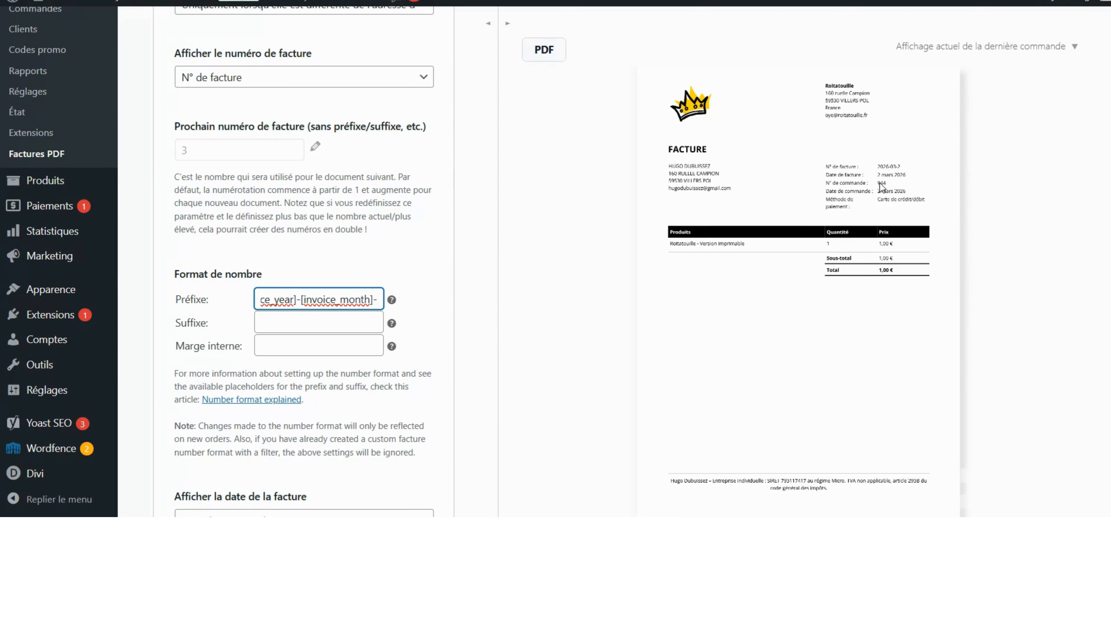
Examine the invoice's date and due date options, order list columns and advanced options, including the one for free orders
scroll(231, 337, down, 2)
scroll(231, 337, down, 2)
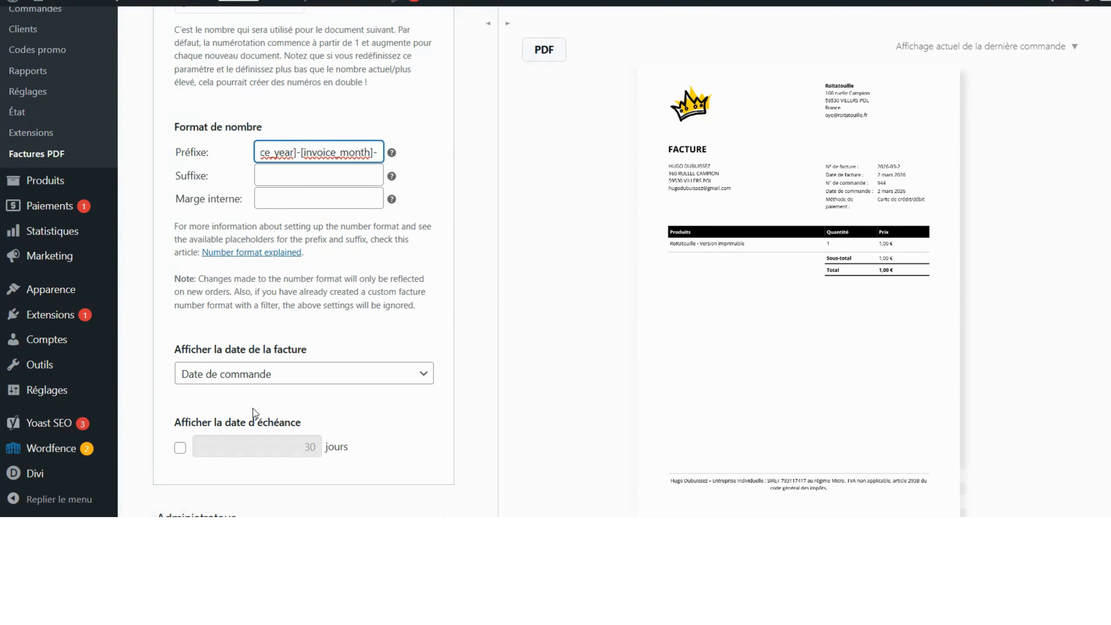
scroll(253, 396, down, 10)
scroll(255, 389, down, 12)
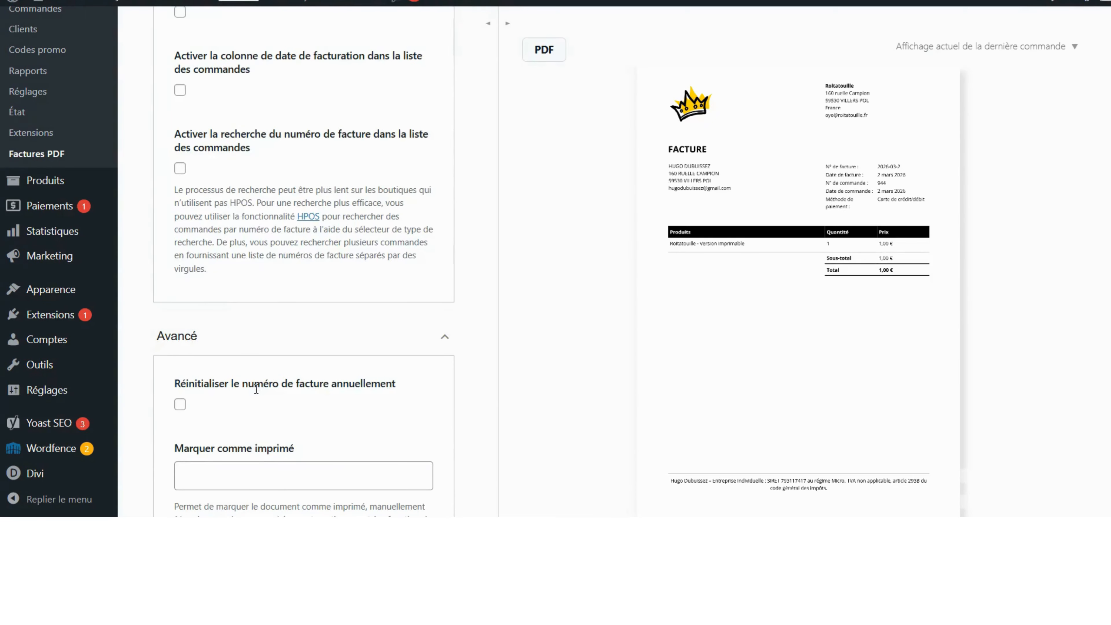
scroll(271, 377, down, 3)
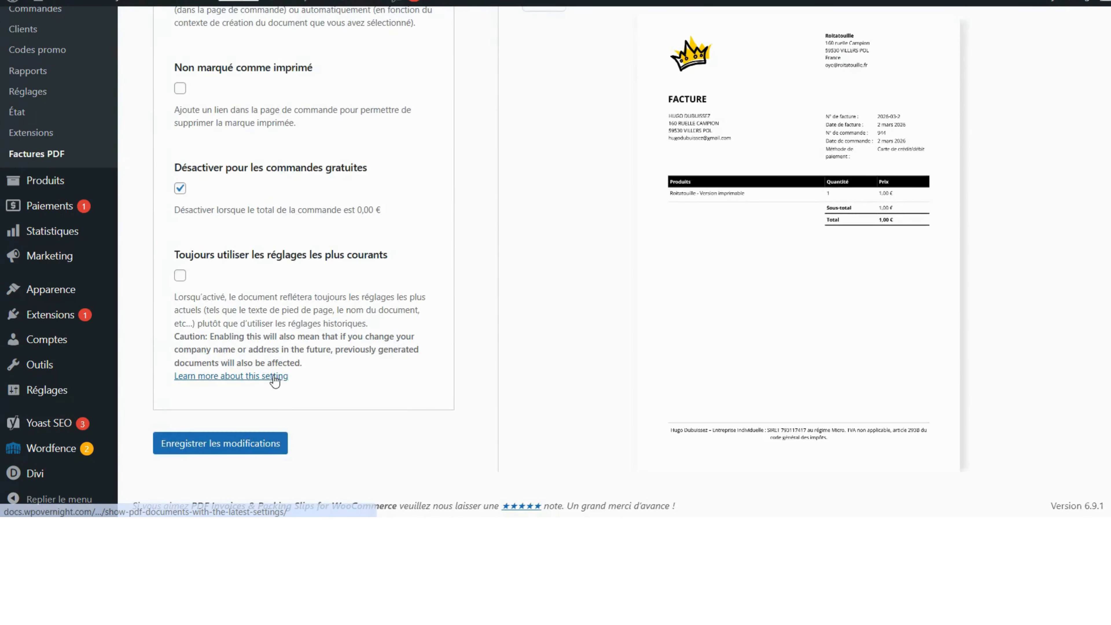
scroll(276, 369, up, 20)
scroll(291, 361, up, 20)
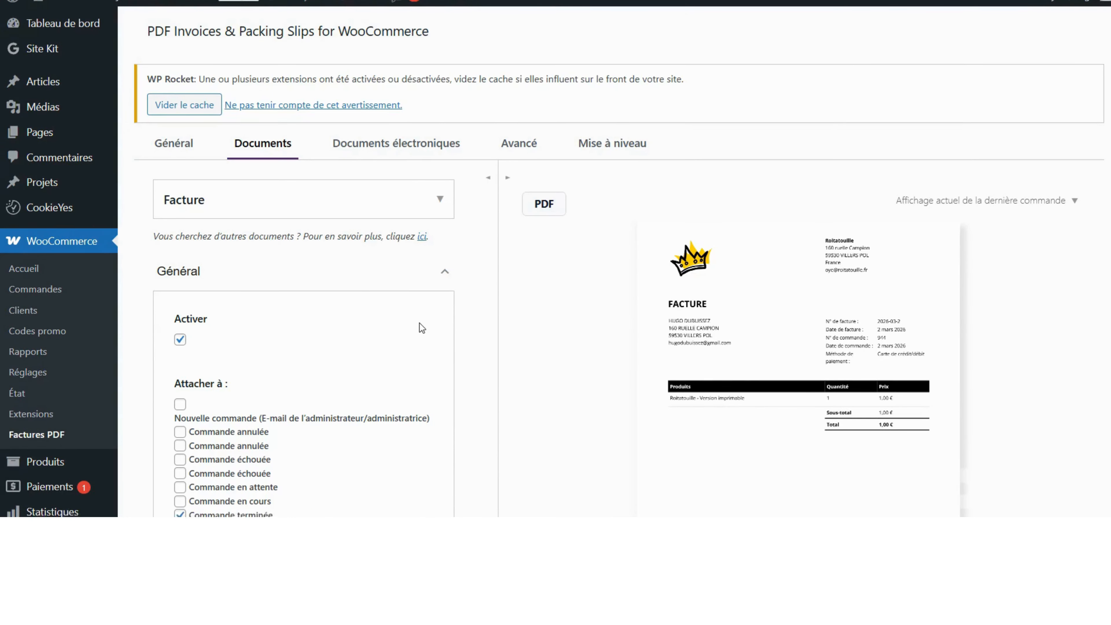
Switch the document type from Facture to Bon de livraison and review the packing slip settings
scroll(419, 323, down, 2)
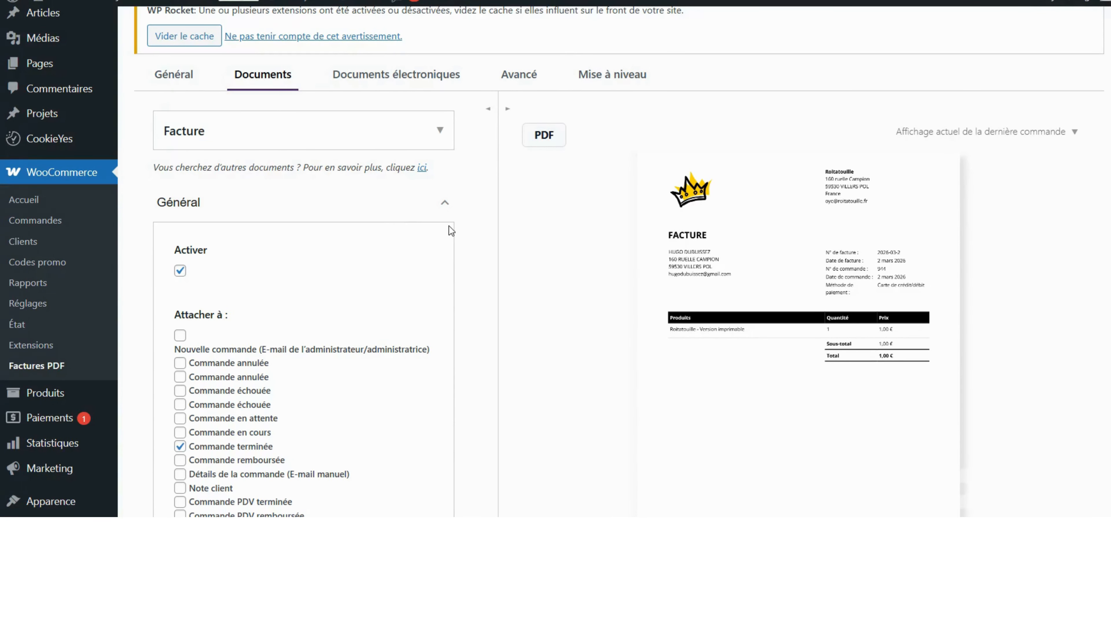
click(438, 130)
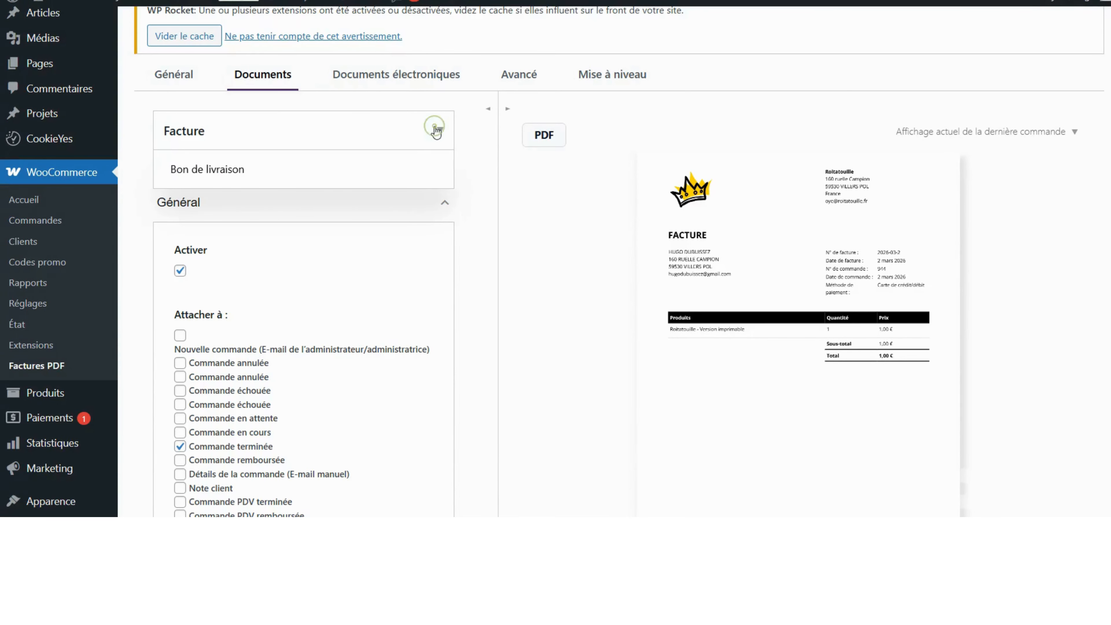
click(409, 184)
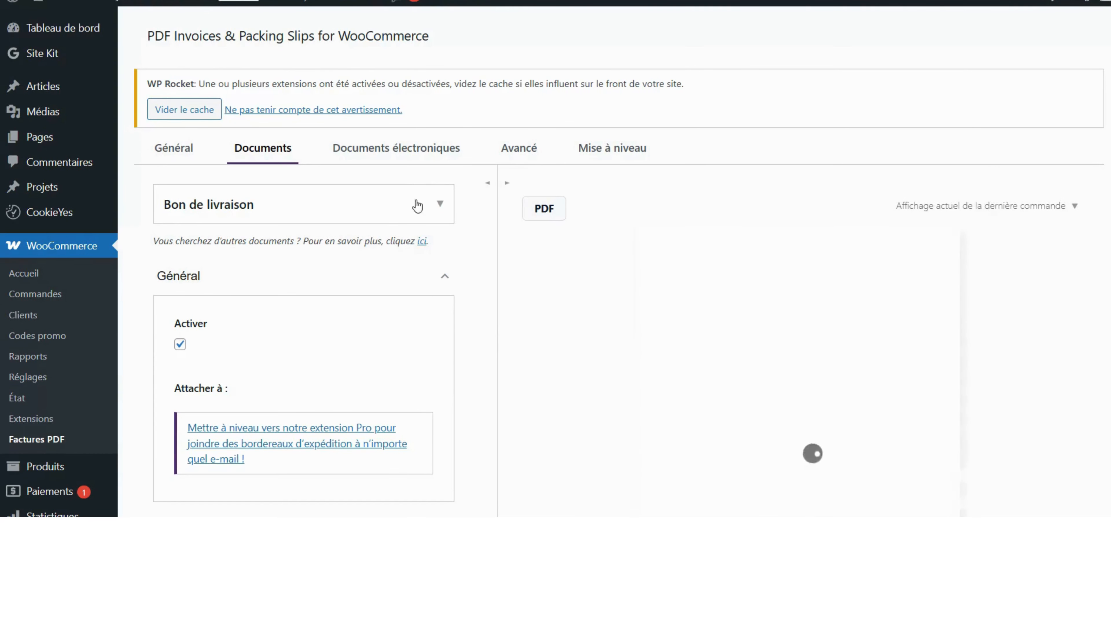
scroll(415, 206, down, 2)
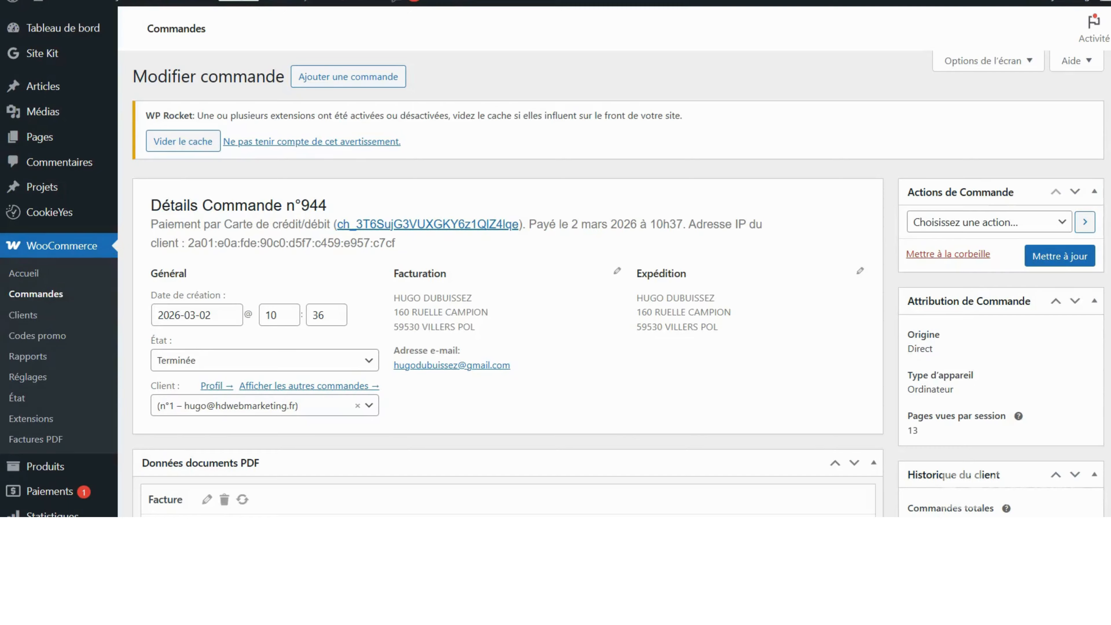
Review the completed order's PDF creation options and the invoice number and date in its PDF document data
scroll(609, 148, down, 20)
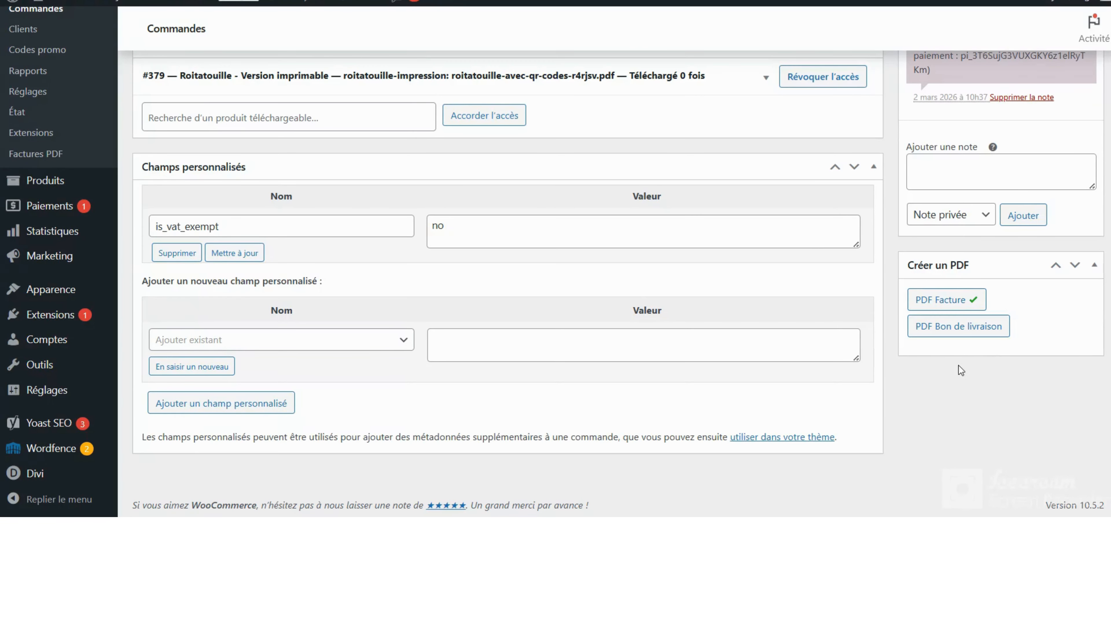
scroll(666, 252, up, 15)
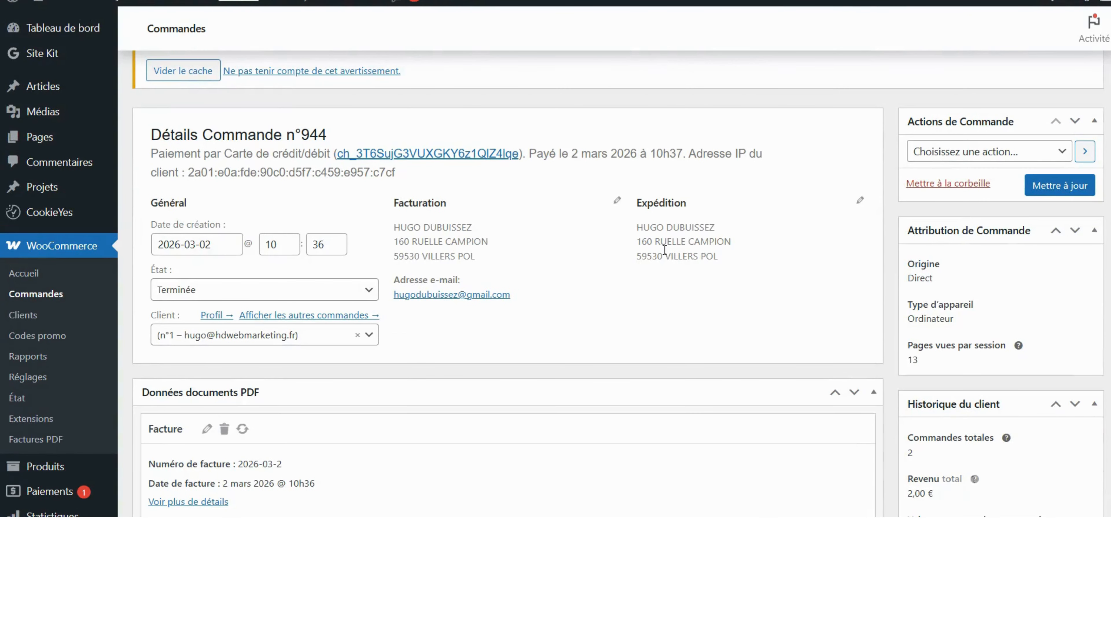
scroll(664, 251, down, 2)
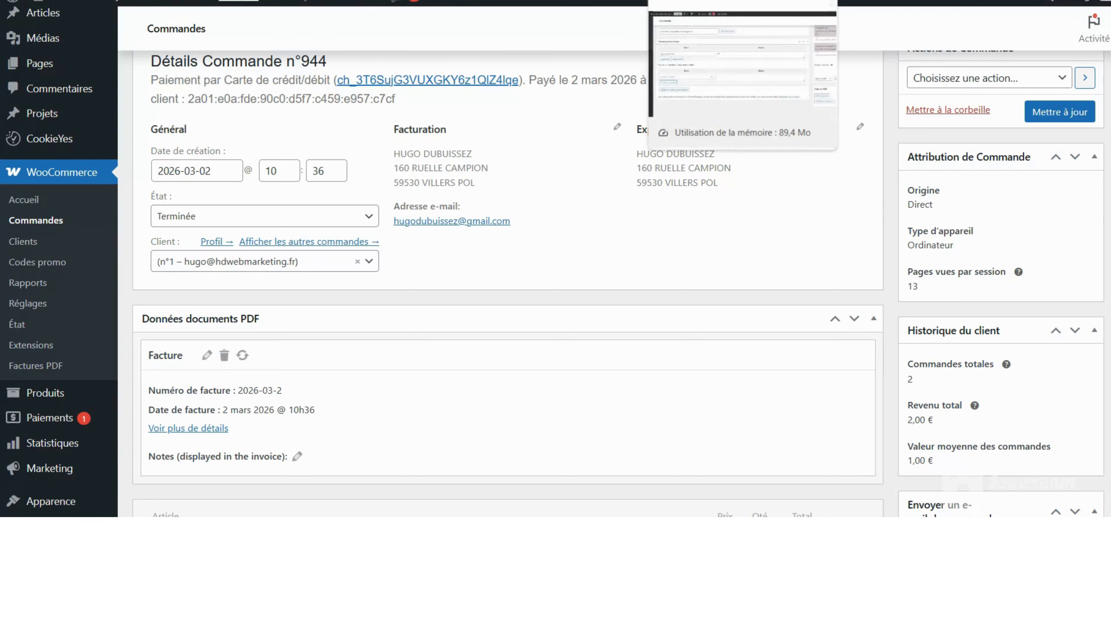
Recheck the invoice's e-mail attachment settings, and open the 2 March 2026 order's invoice from the customer account's order list
click(240, 1)
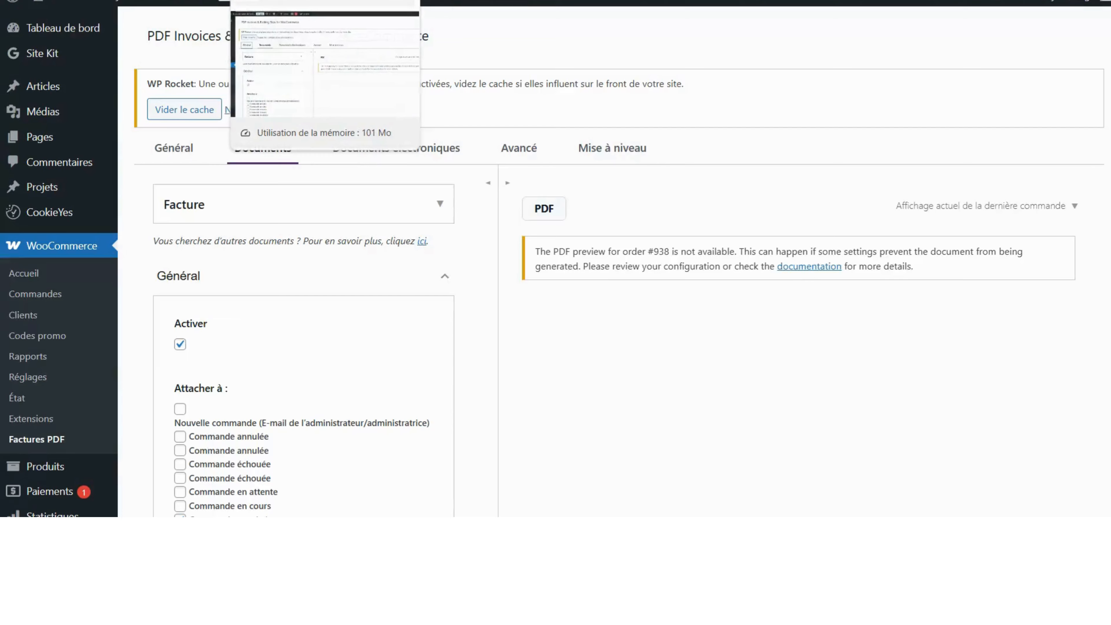
scroll(265, 188, down, 5)
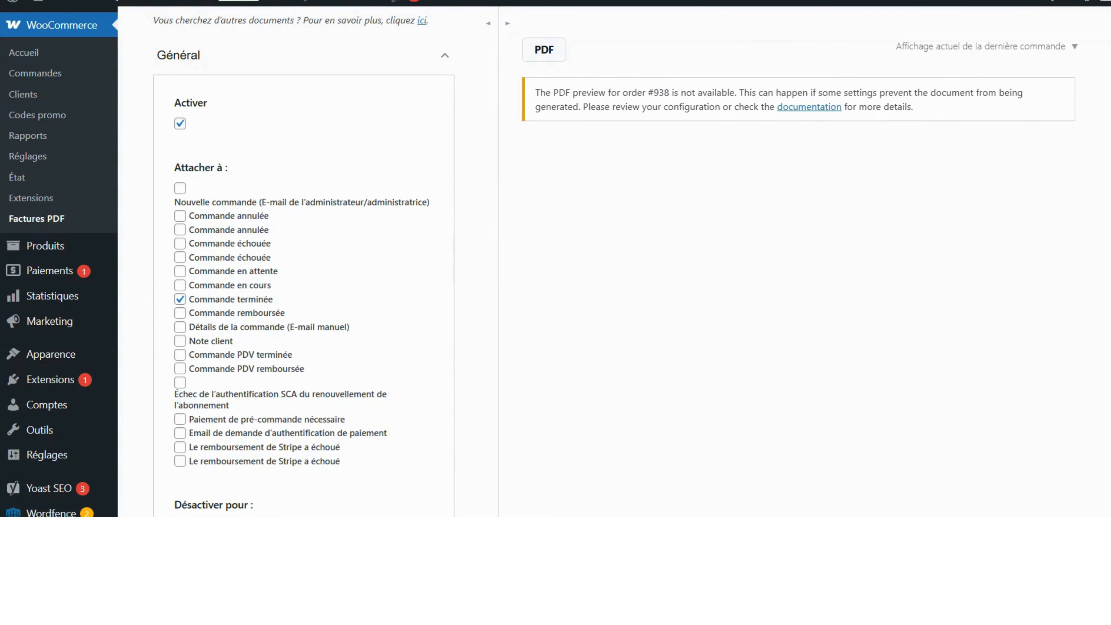
click(787, 1)
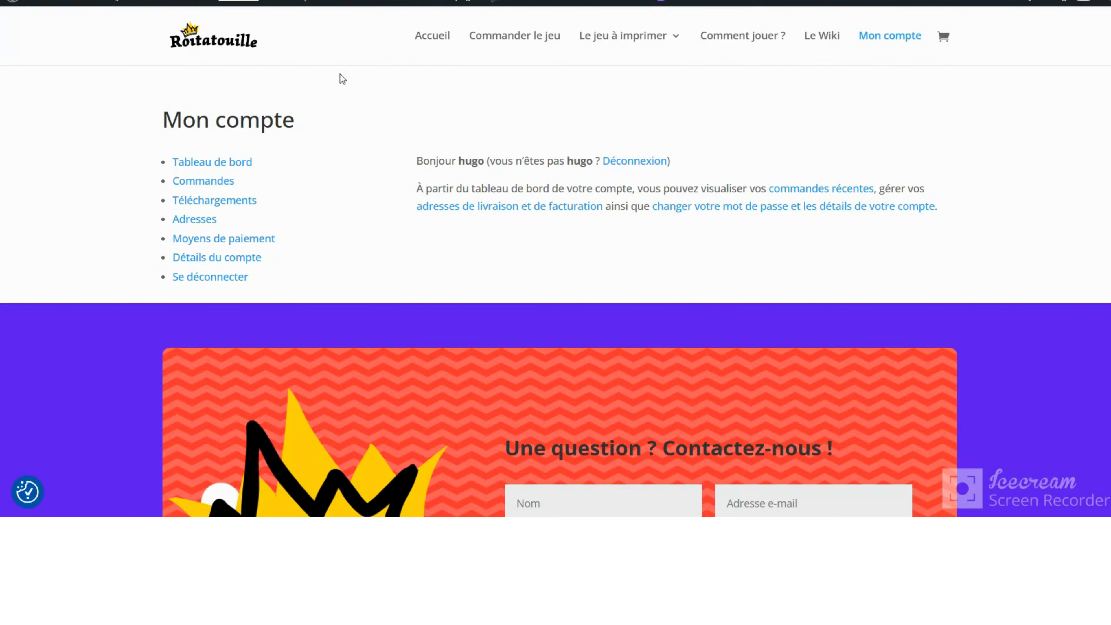
click(195, 183)
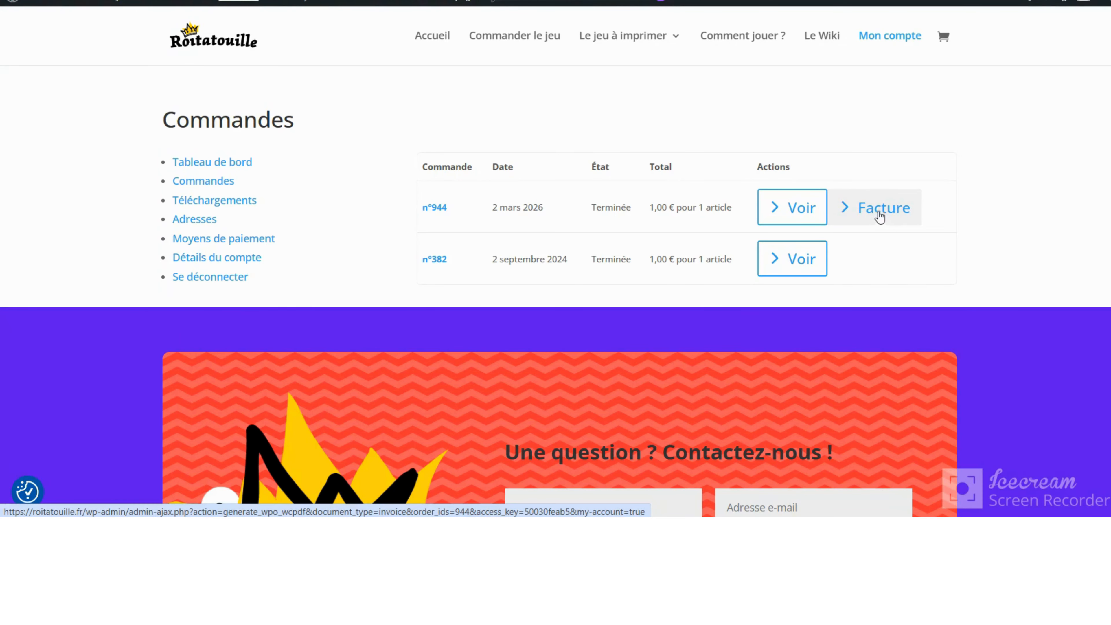
click(879, 220)
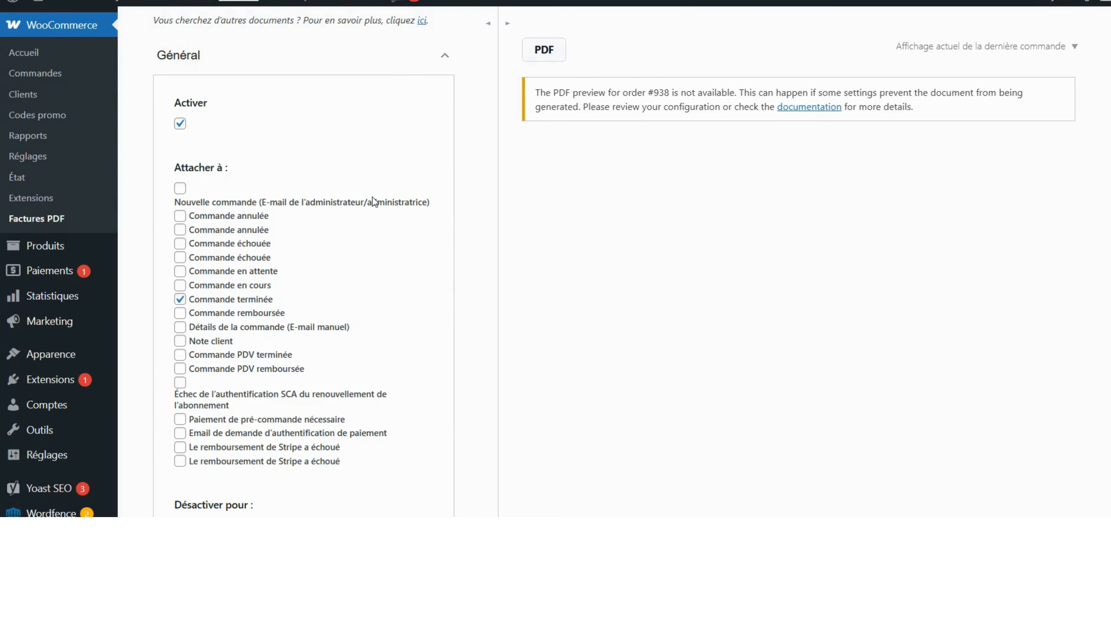
Look over the tax classification settings for electronic documents
scroll(372, 201, up, 5)
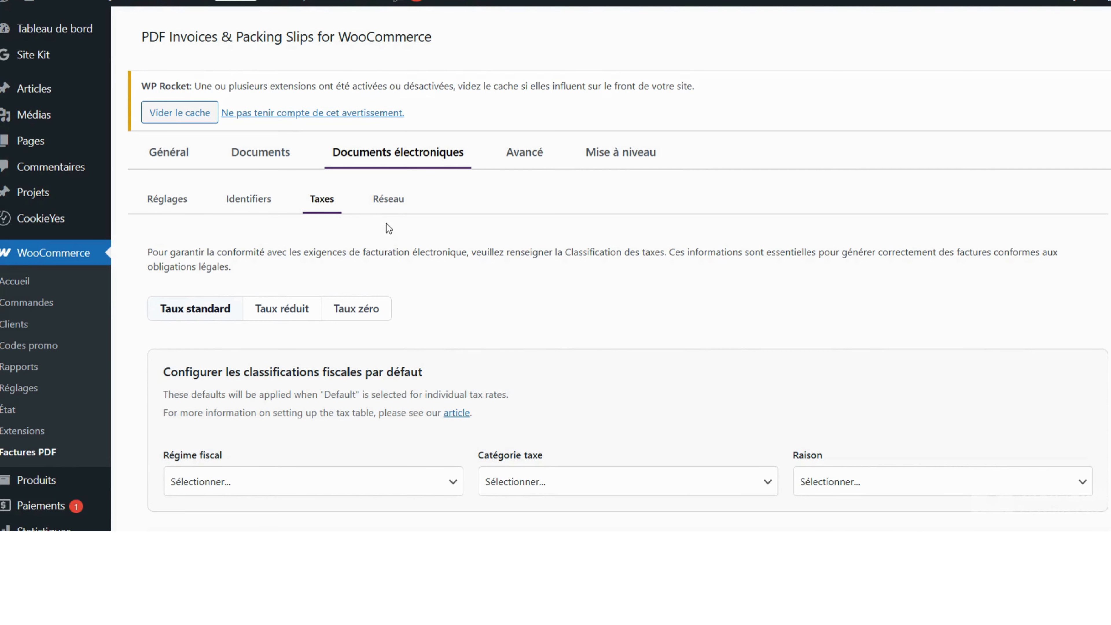
scroll(386, 225, down, 2)
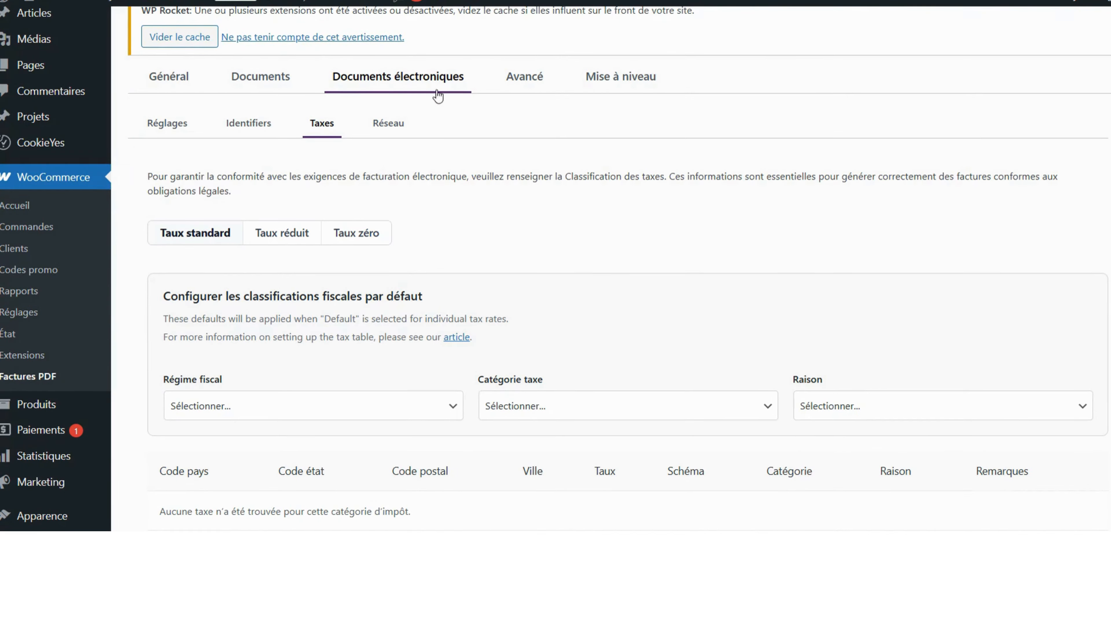
scroll(539, 130, up, 2)
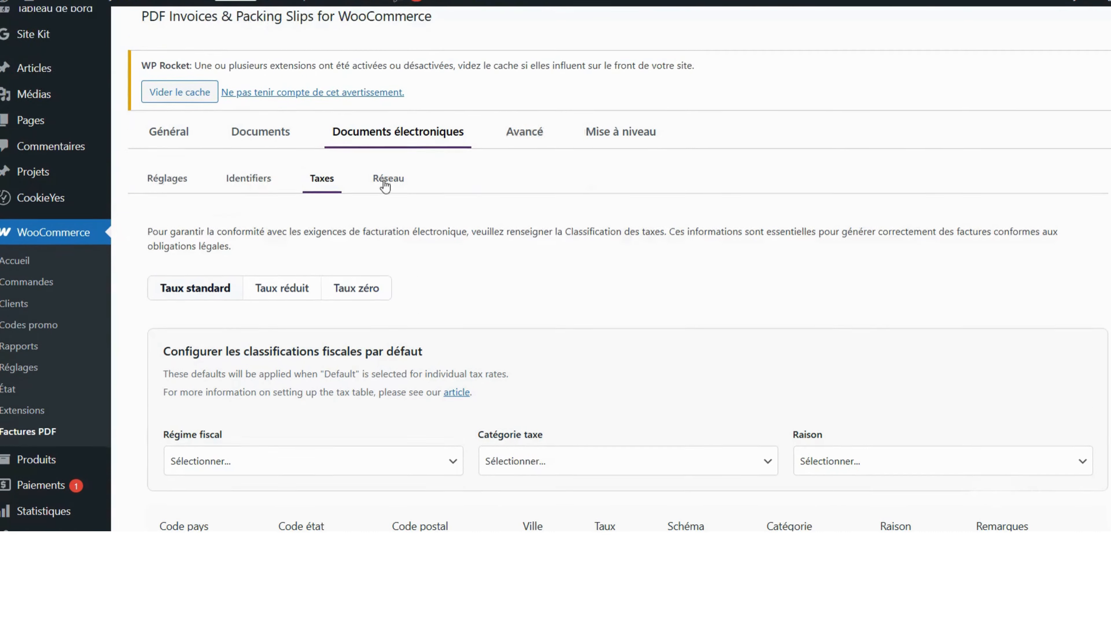
Open the extension's advanced settings and examine the available file system methods without changing the selection
click(522, 151)
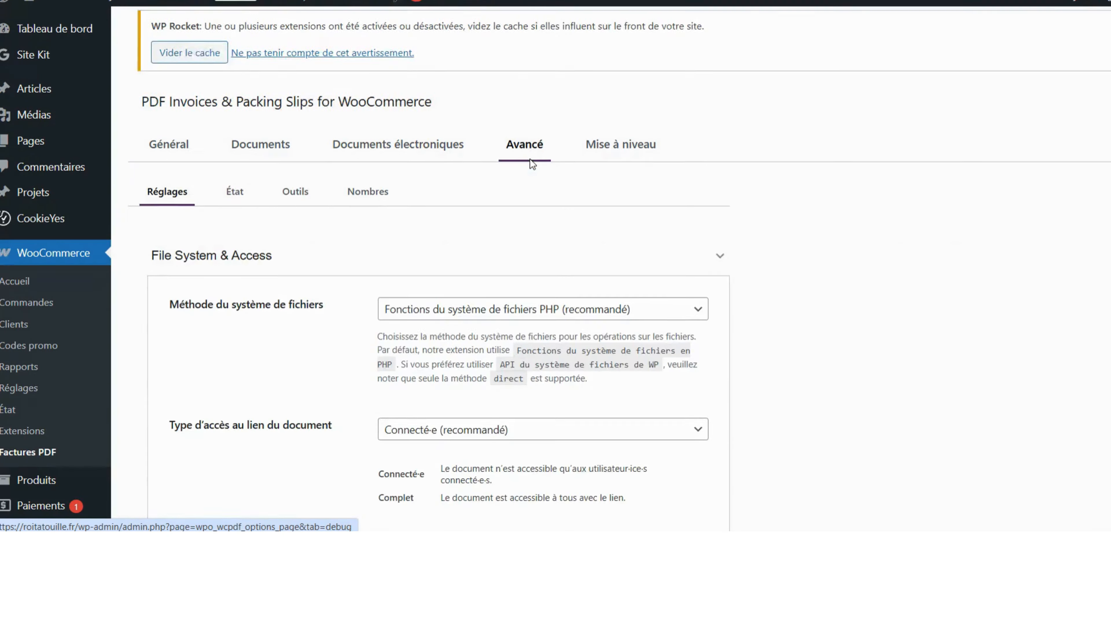
scroll(537, 165, down, 4)
click(540, 165)
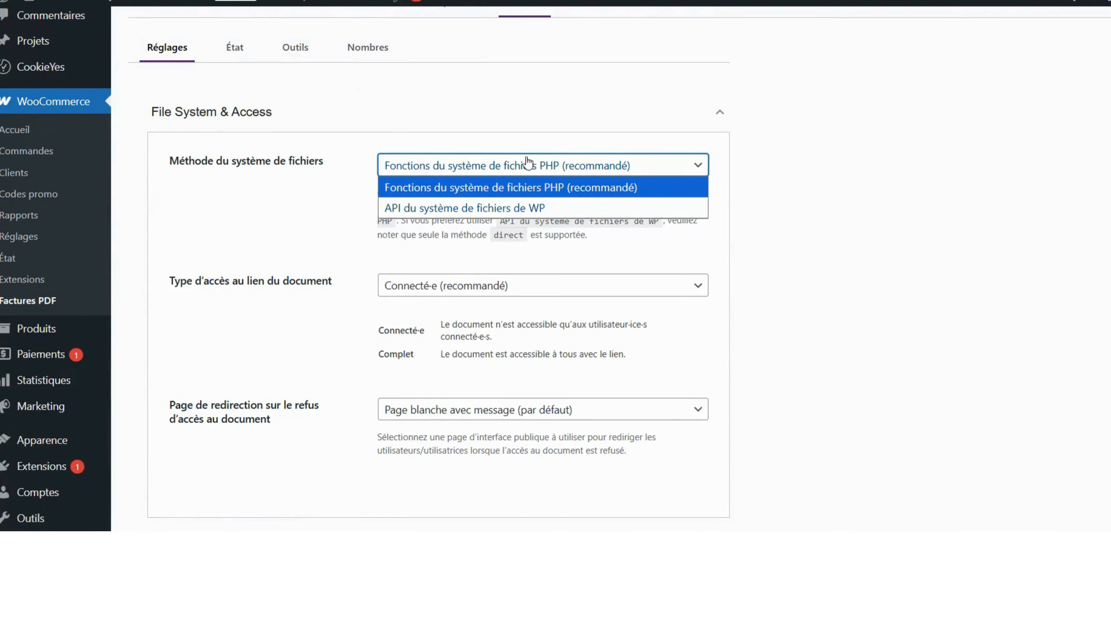
click(319, 232)
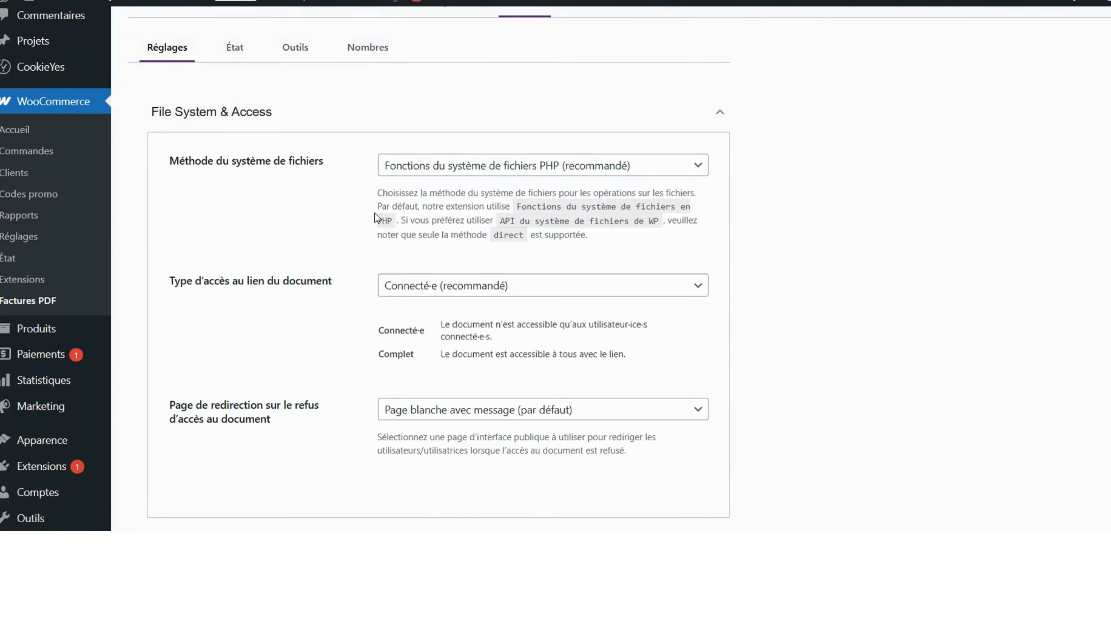
Examine the document link access type, the redirect page choices for denied access and the list of remaining advanced sections
scroll(377, 213, down, 2)
scroll(302, 205, down, 2)
scroll(301, 206, down, 2)
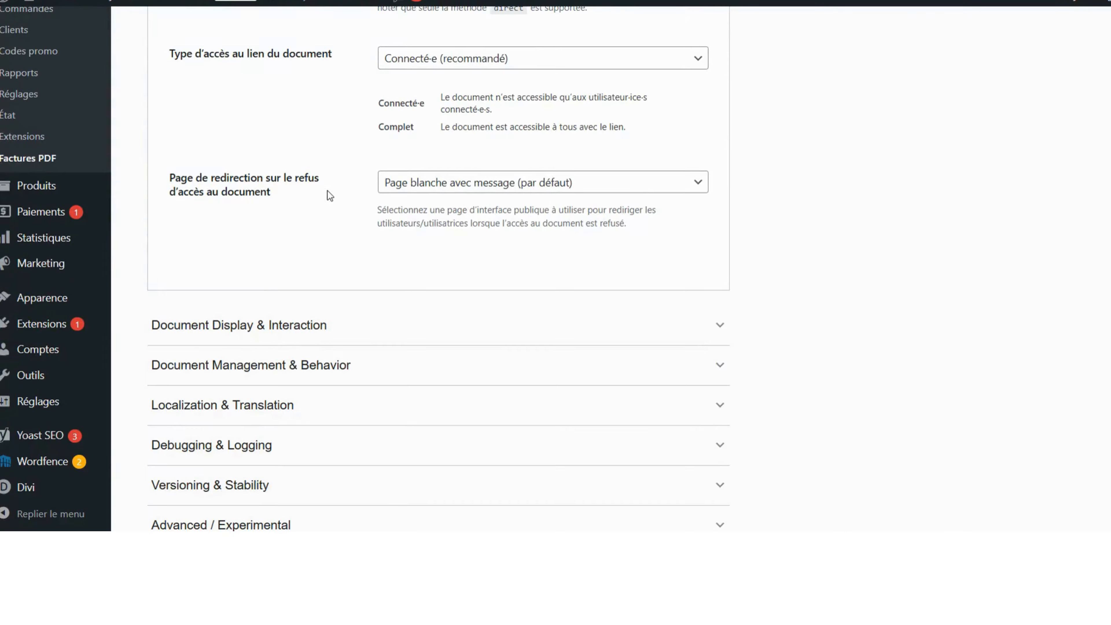
click(417, 183)
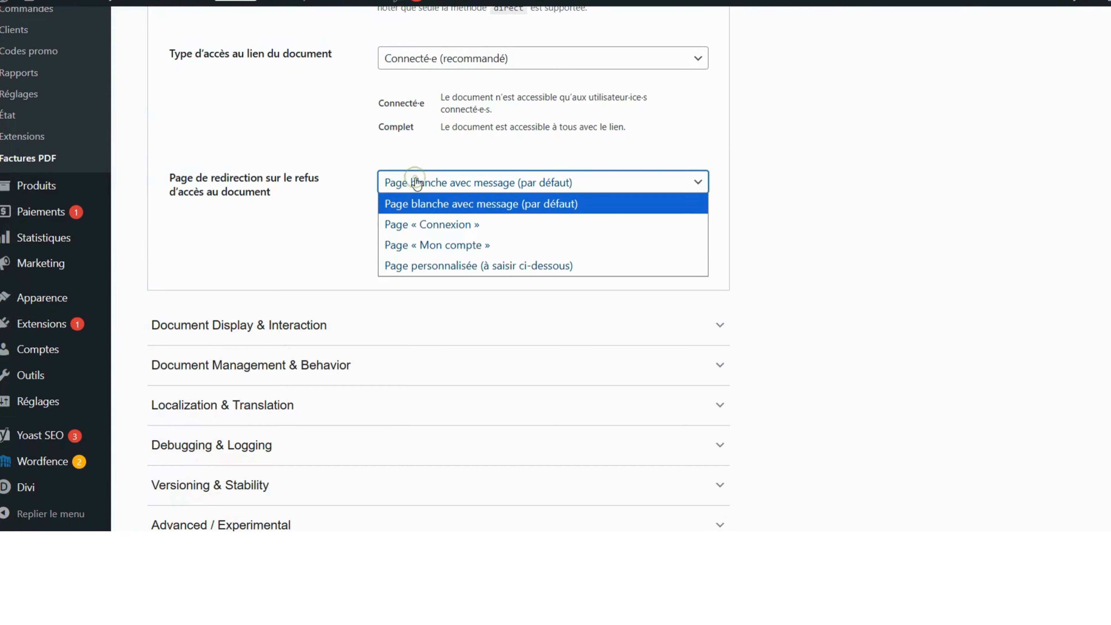
click(340, 156)
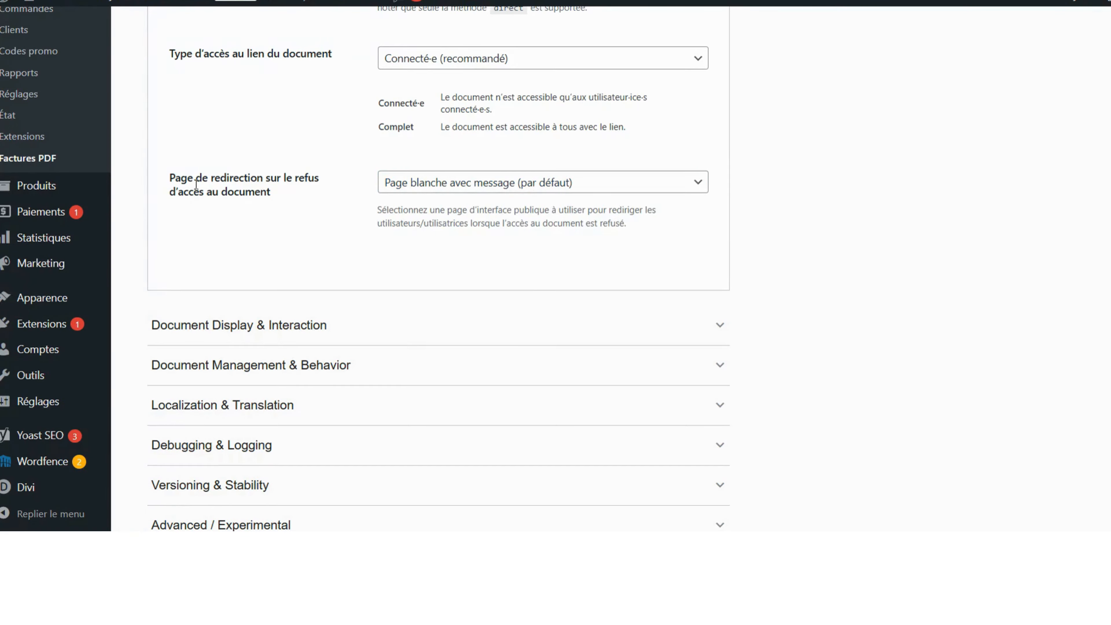
scroll(332, 189, down, 2)
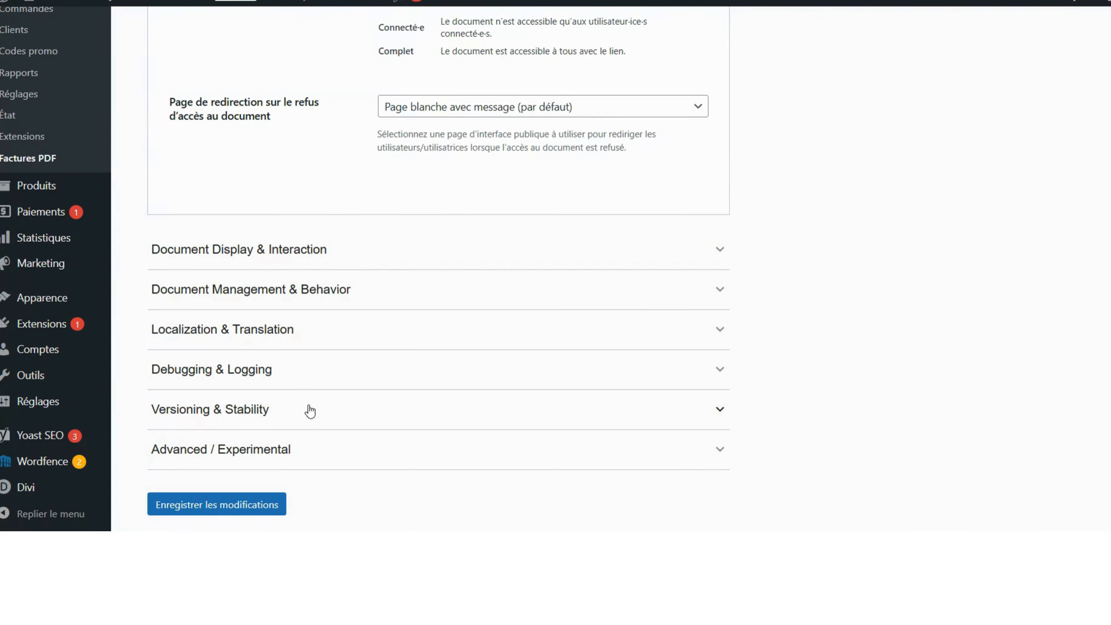
scroll(409, 262, up, 1)
scroll(409, 258, up, 10)
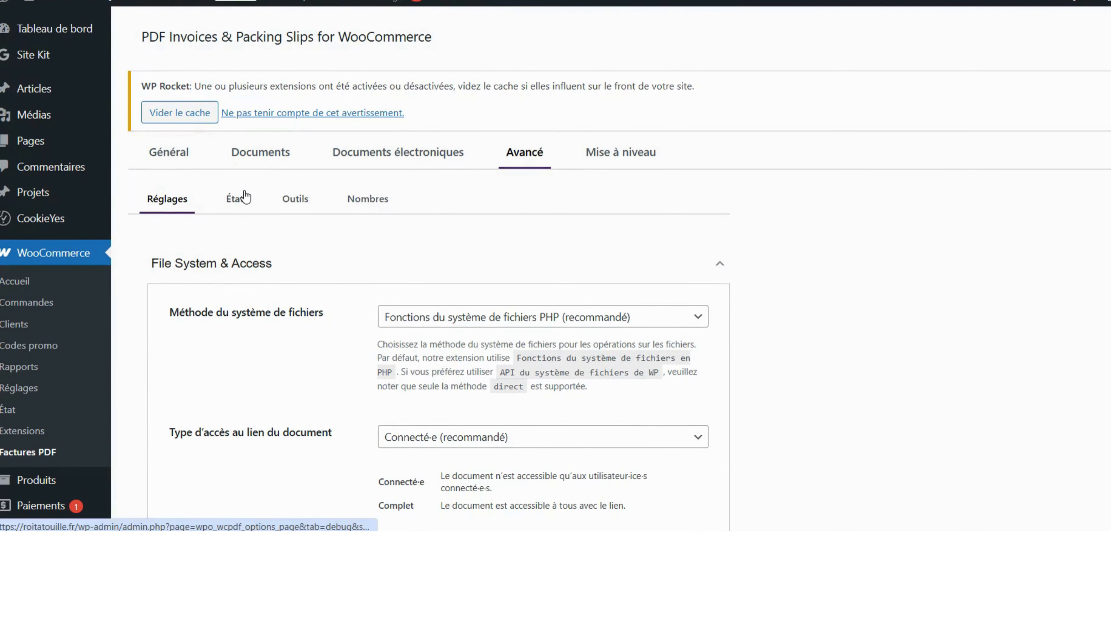
Open the upgrade page and compare the features of the Professionnel and Pack Plus versions
click(584, 147)
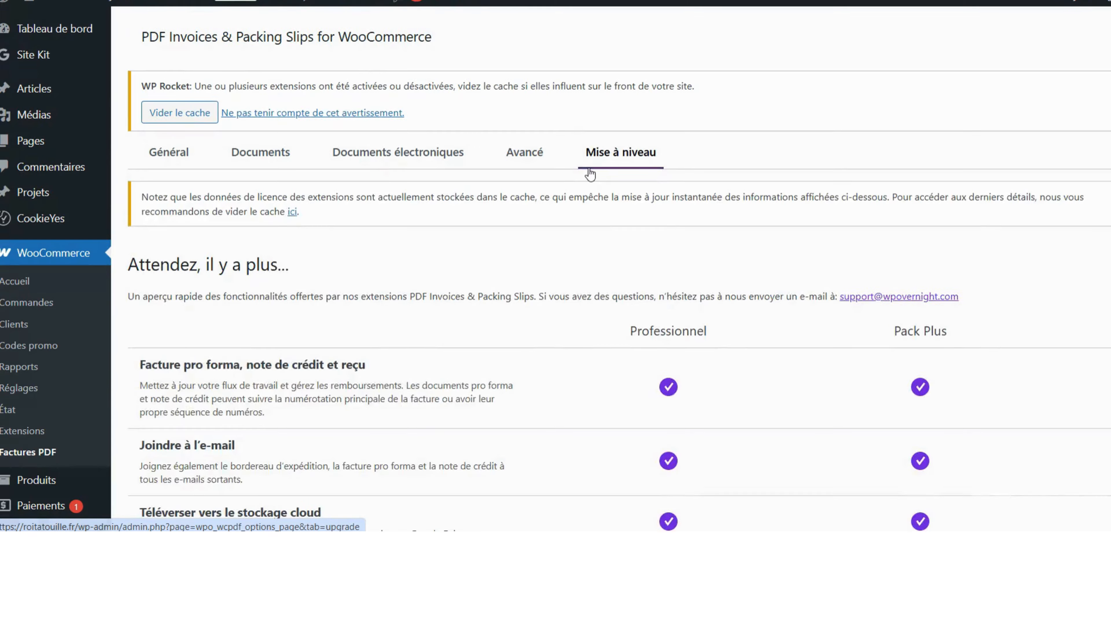
scroll(590, 183, down, 2)
scroll(588, 181, down, 3)
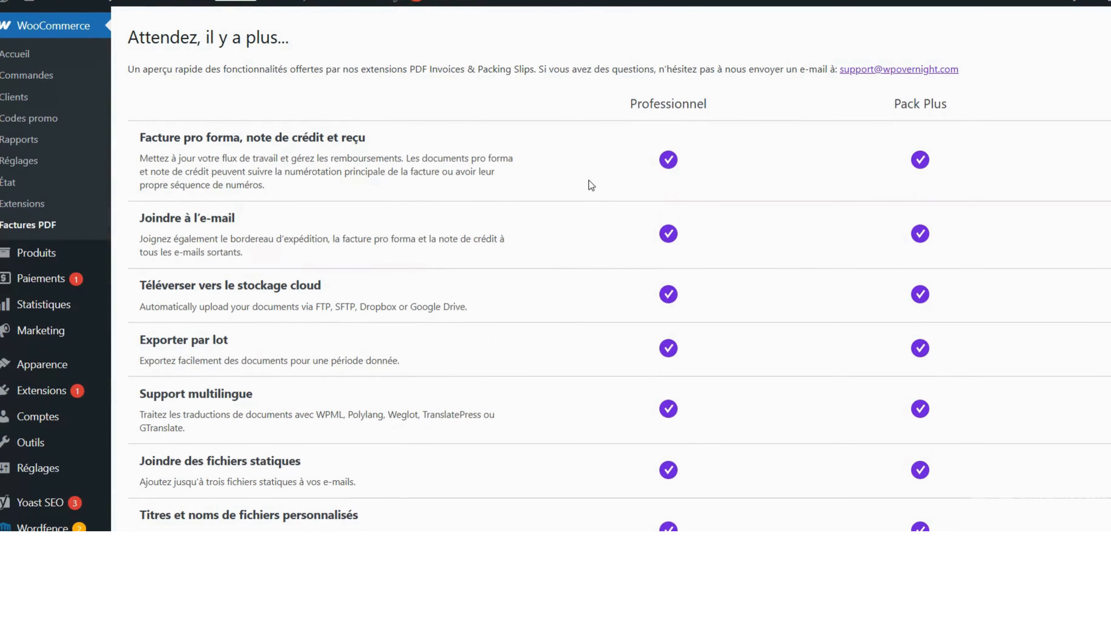
double_click(631, 105)
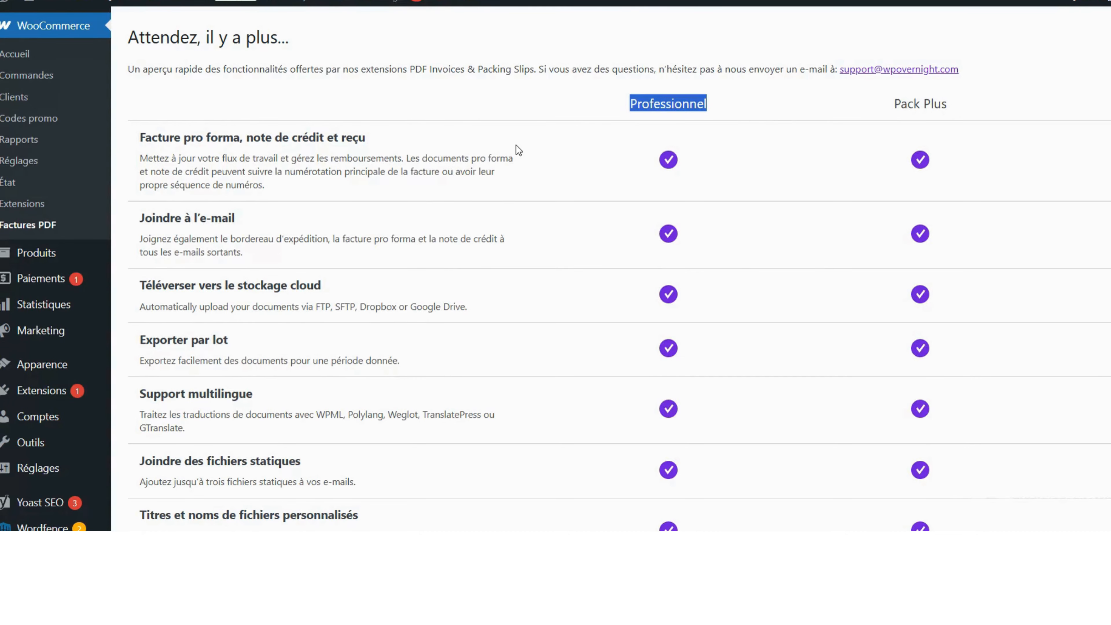
scroll(516, 144, down, 3)
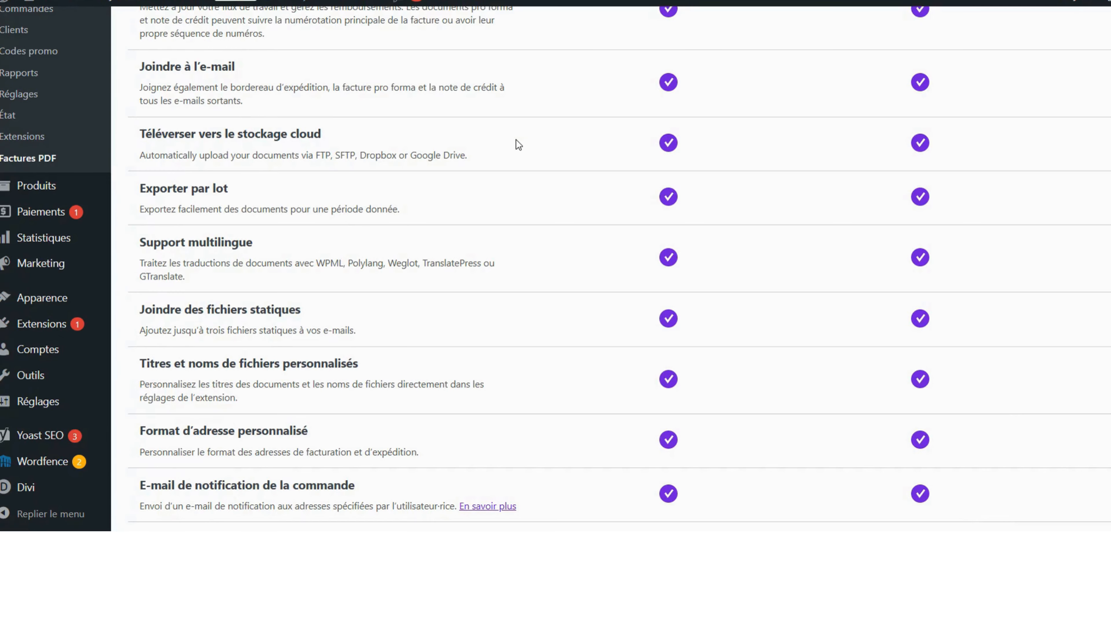
scroll(515, 140, down, 2)
scroll(516, 145, down, 3)
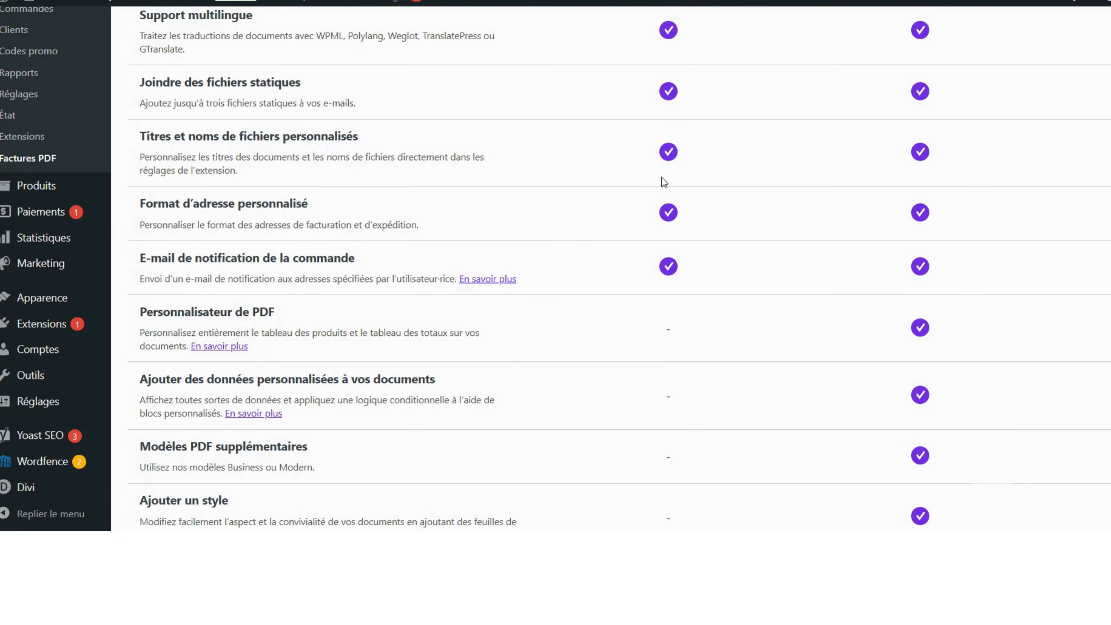
scroll(601, 175, up, 3)
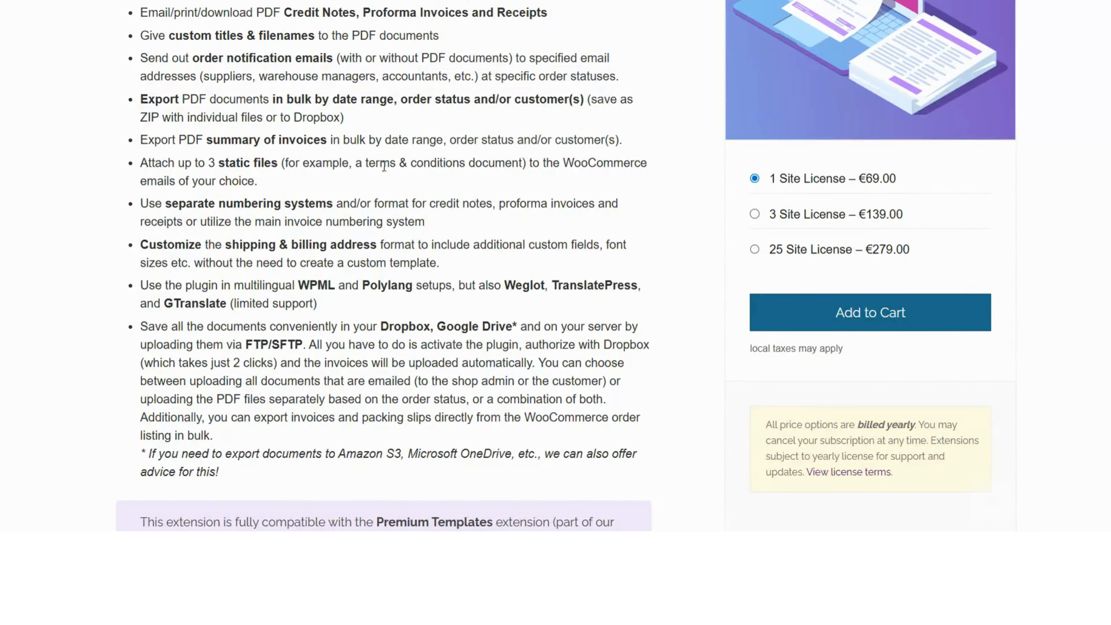
Review the features, licence prices and screenshots on WP Overnight's WooCommerce PDF Invoices & Packing Slips Professional page
scroll(556, 263, up, 5)
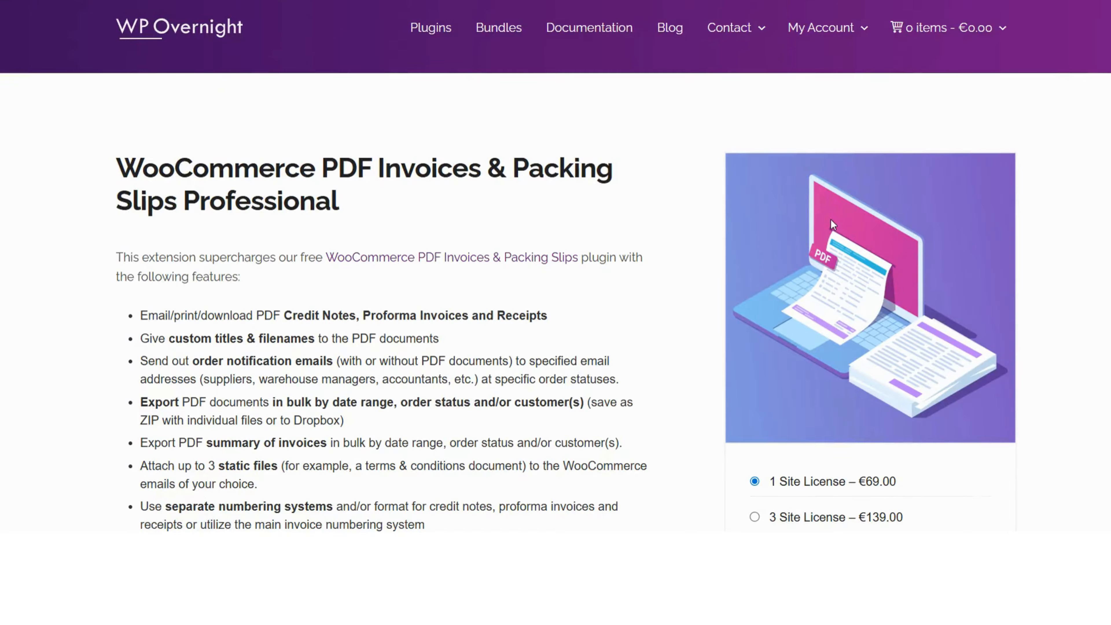
scroll(757, 280, down, 3)
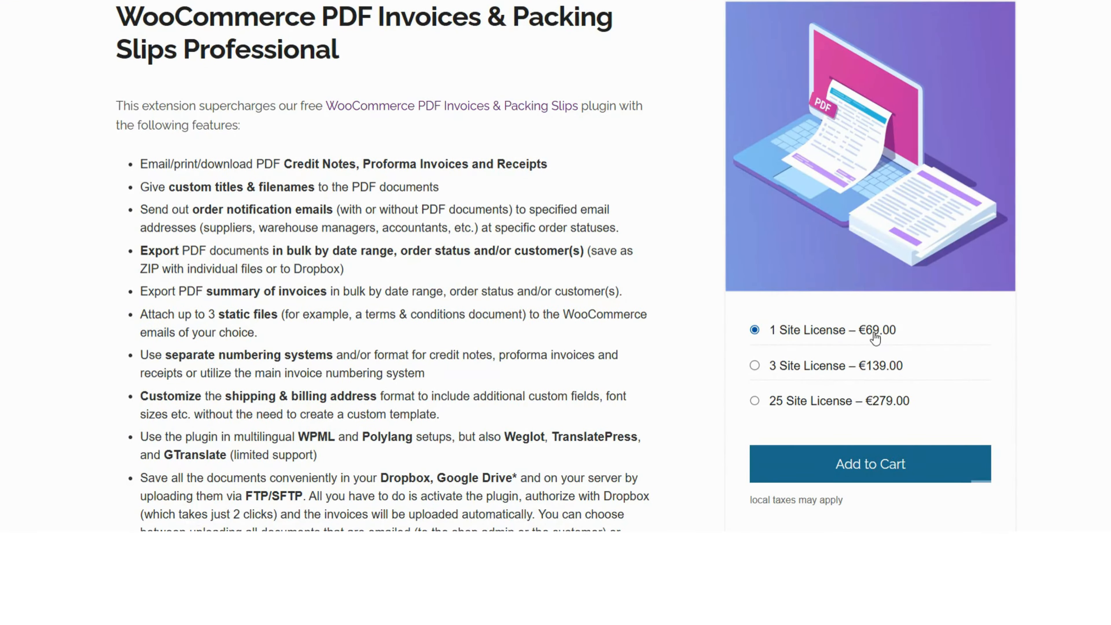
scroll(434, 304, down, 3)
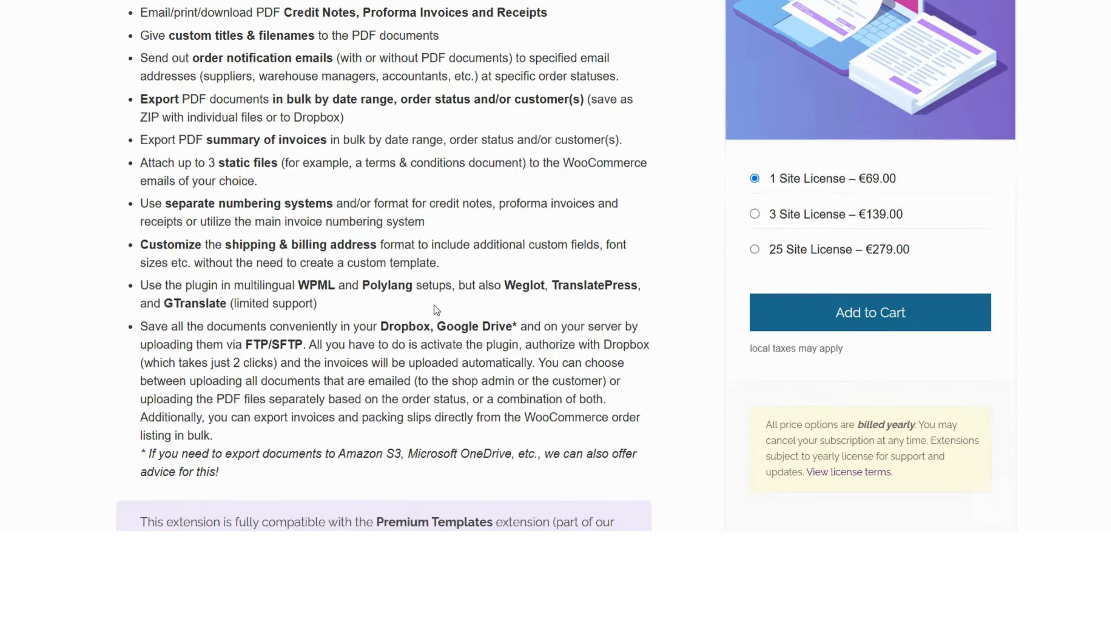
scroll(434, 305, down, 5)
scroll(434, 301, down, 2)
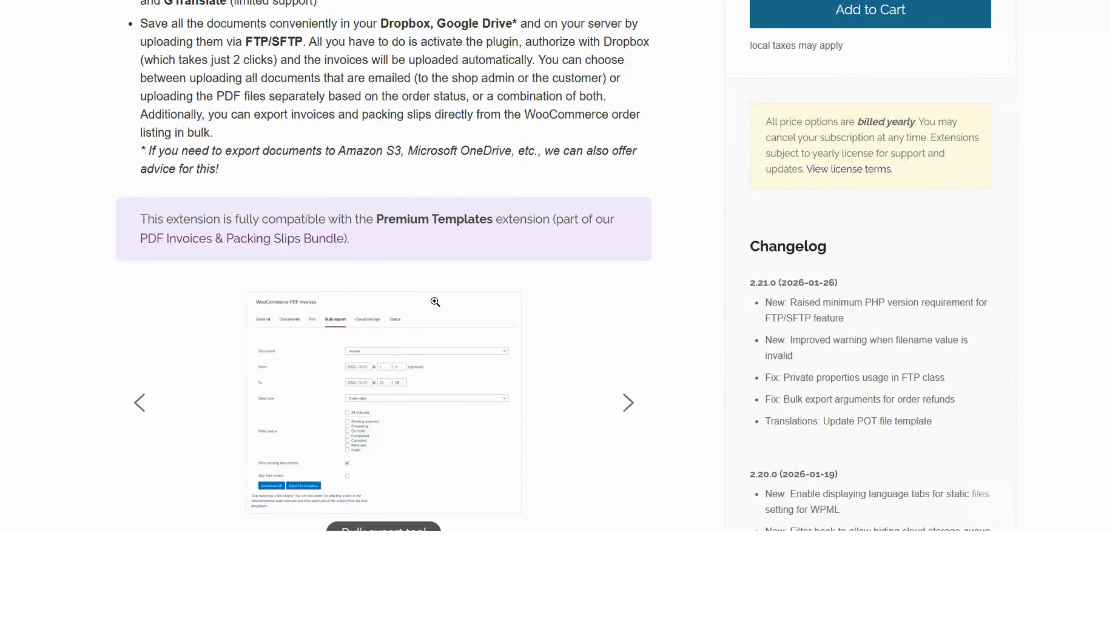
scroll(433, 301, down, 2)
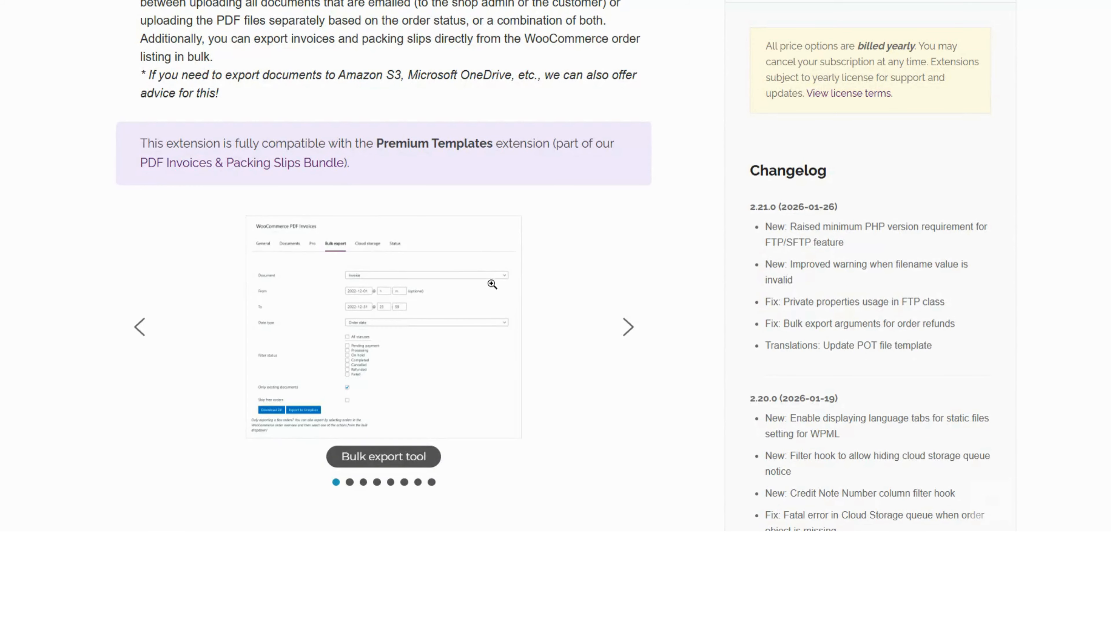
scroll(493, 282, down, 10)
scroll(495, 276, up, 8)
scroll(495, 276, up, 11)
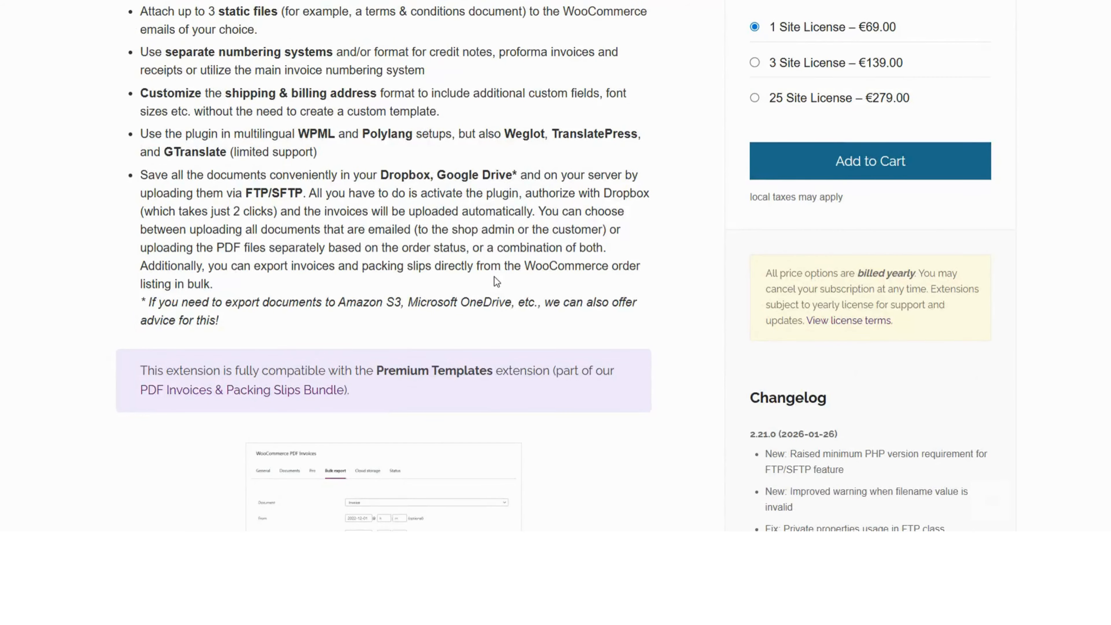